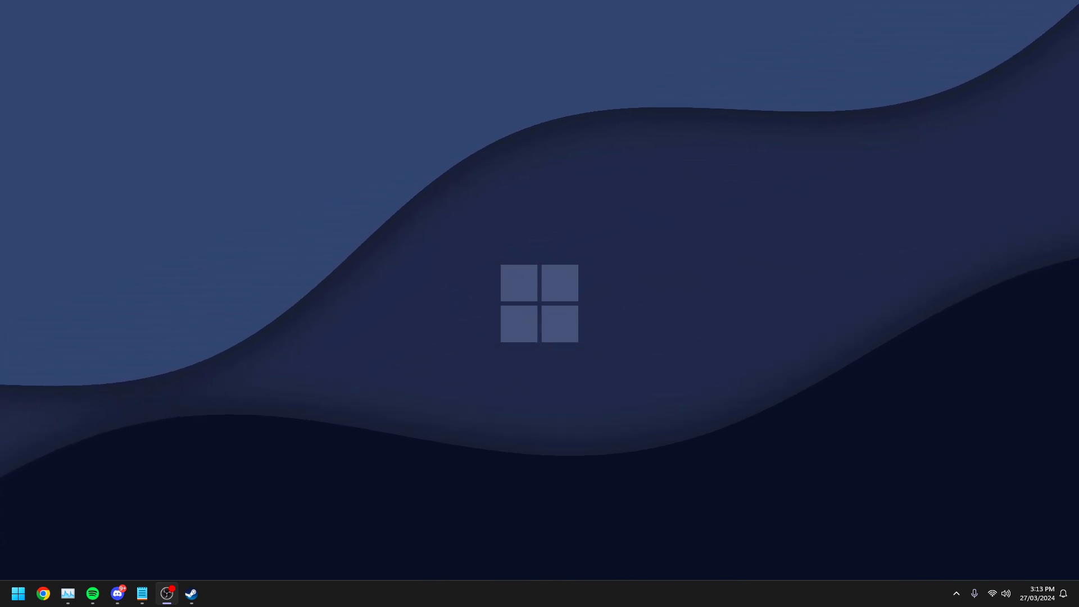
# Launch Registry Editor as administrator and allow it to make changes to the device
pyautogui.press('super')
pyautogui.write('regedit')
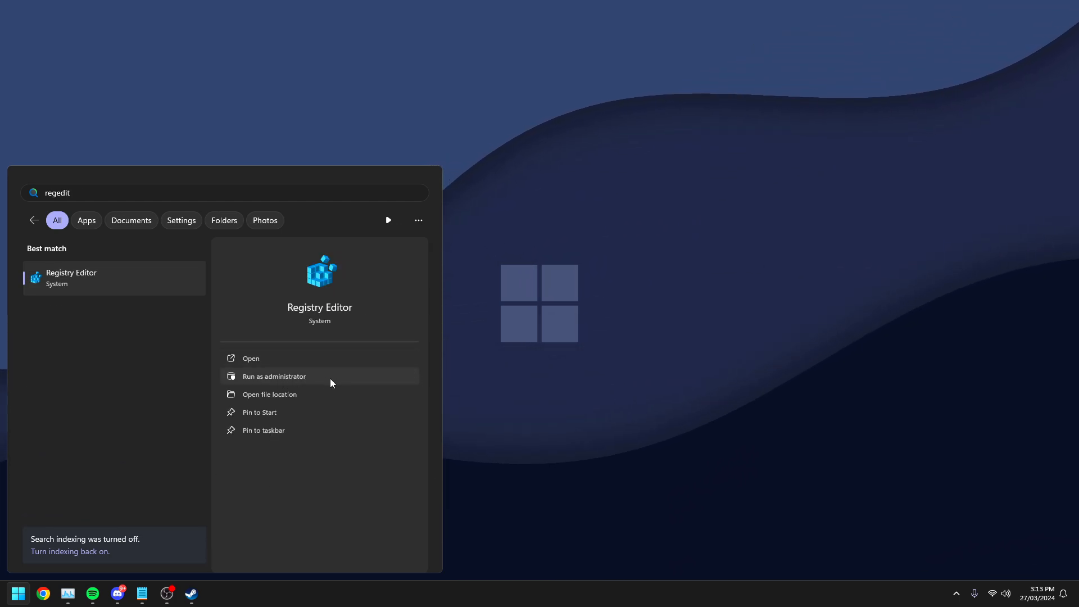
pyautogui.click(301, 377)
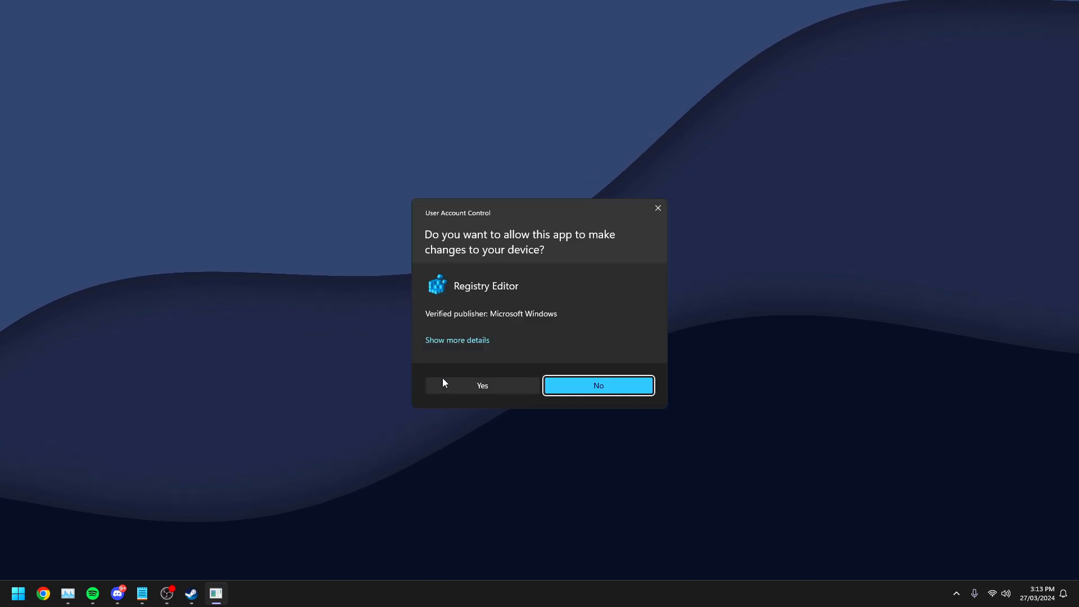
pyautogui.click(502, 380)
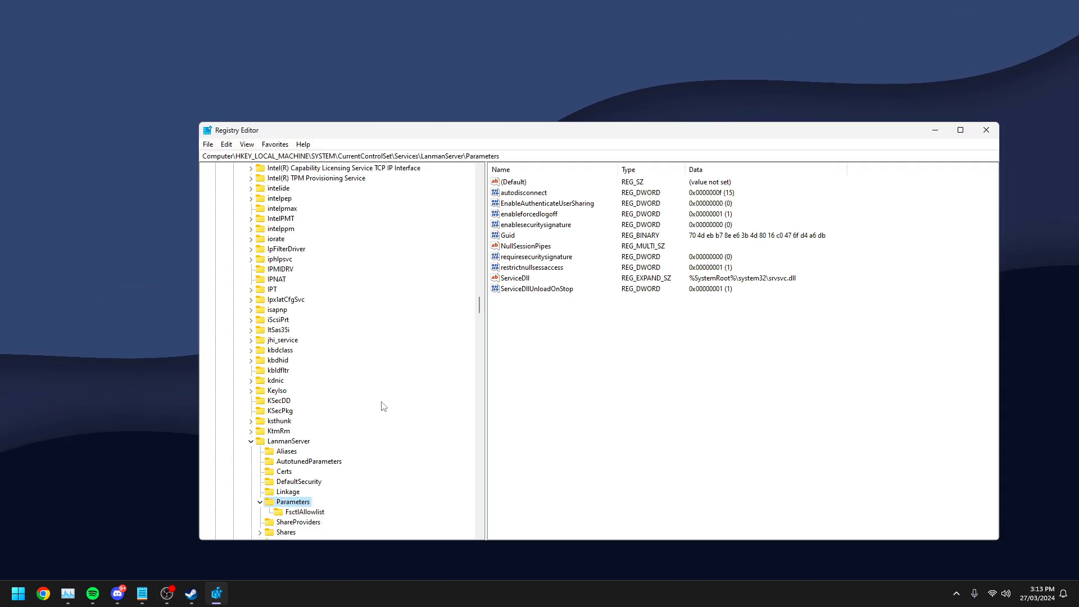
# Work down the registry tree to HKEY_LOCAL_MACHINE\SYSTEM\CurrentControlSet\Services, collapsing and re-expanding the keys along the path
pyautogui.scroll(7, 390, 409)
pyautogui.moveTo(480, 295); pyautogui.dragTo(481, 178)
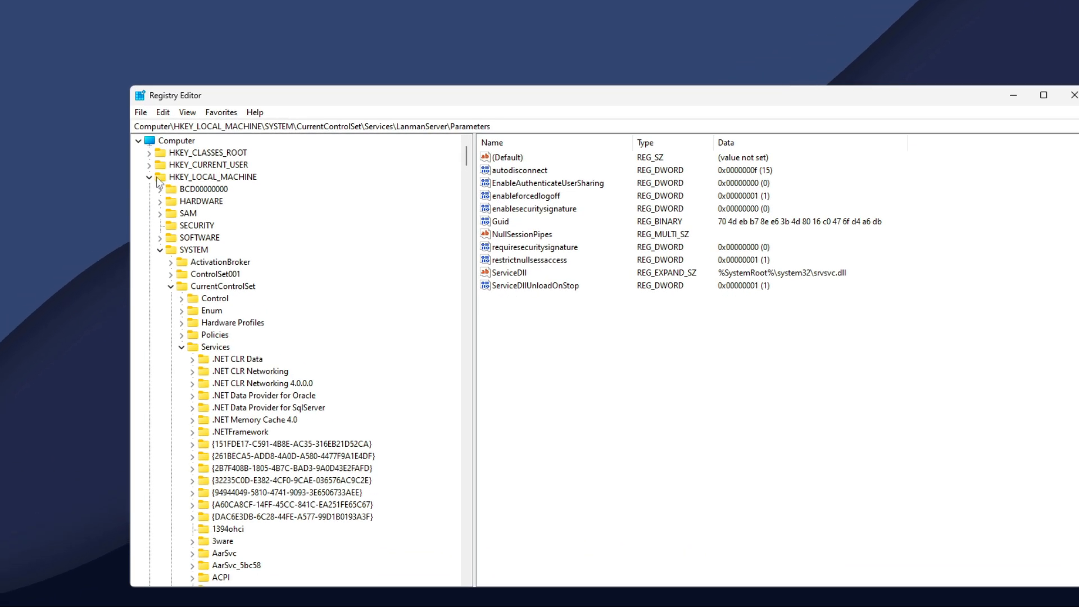
pyautogui.doubleClick(158, 178)
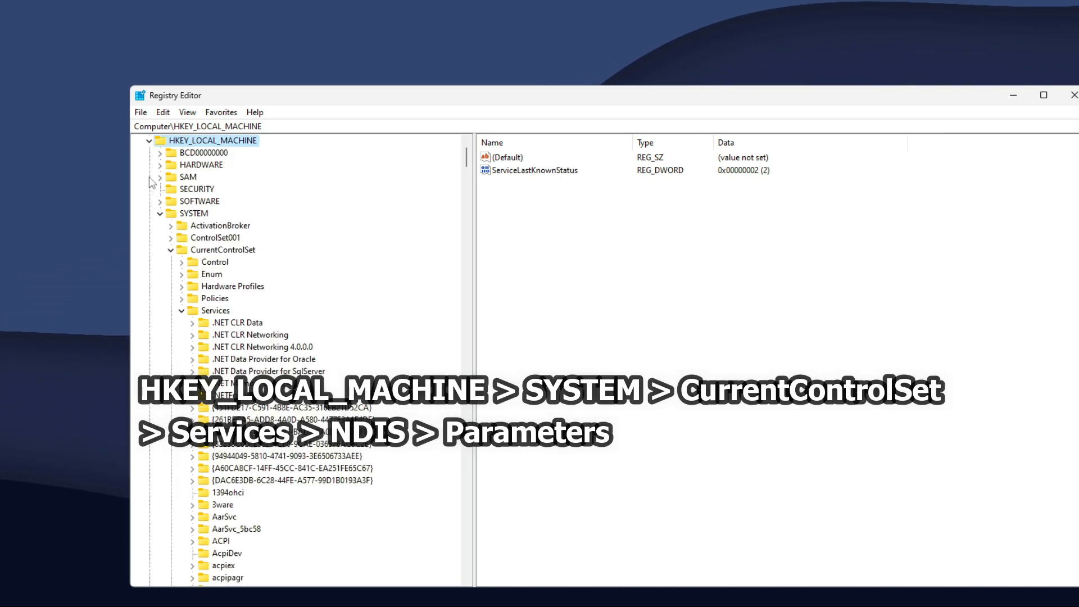
pyautogui.click(160, 214)
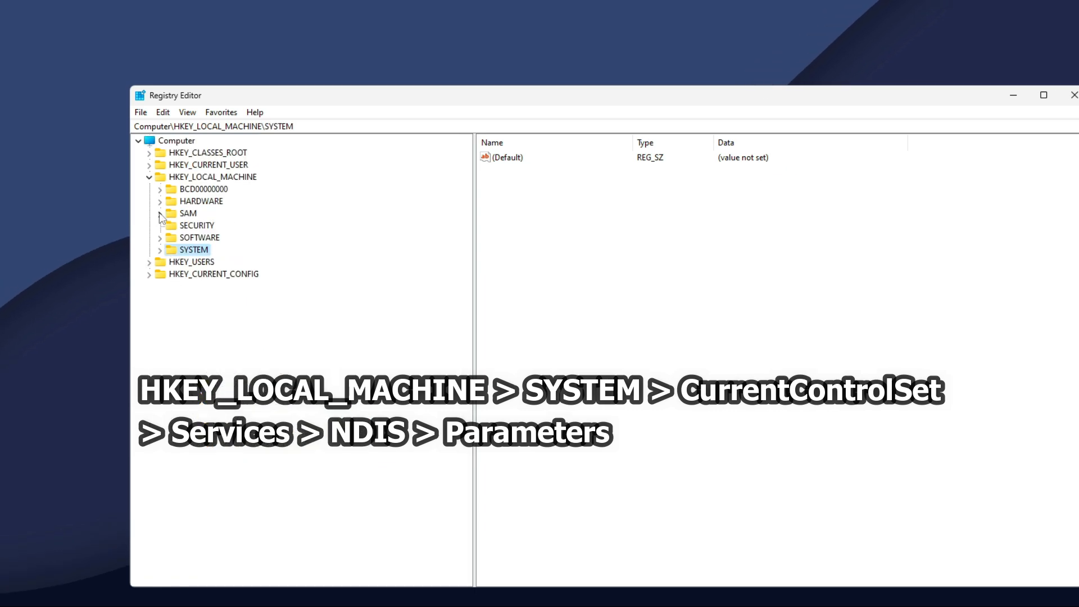
pyautogui.click(161, 250)
pyautogui.click(197, 178)
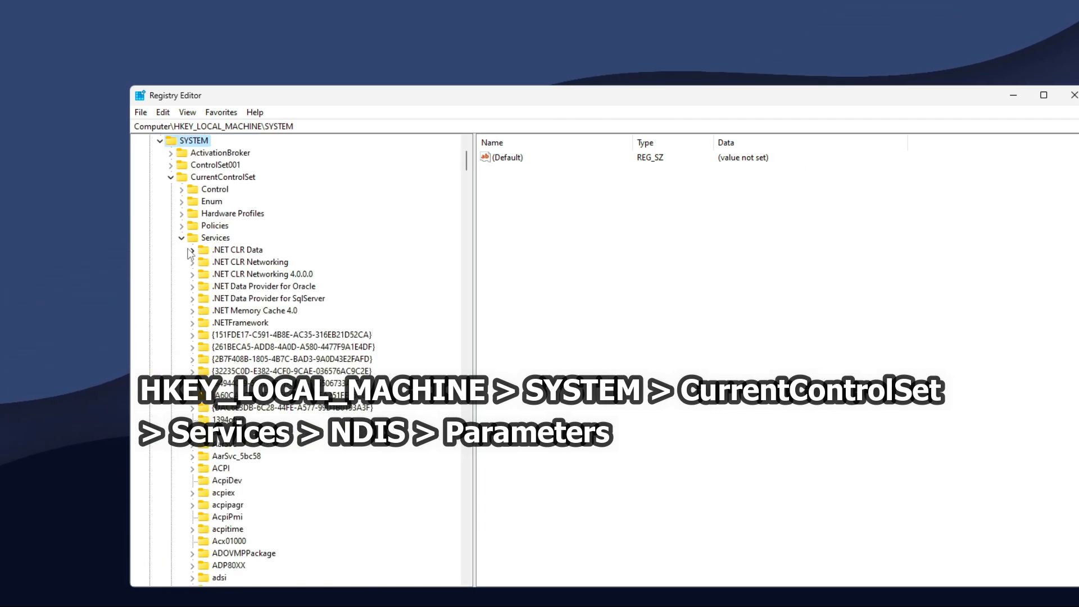
pyautogui.doubleClick(197, 178)
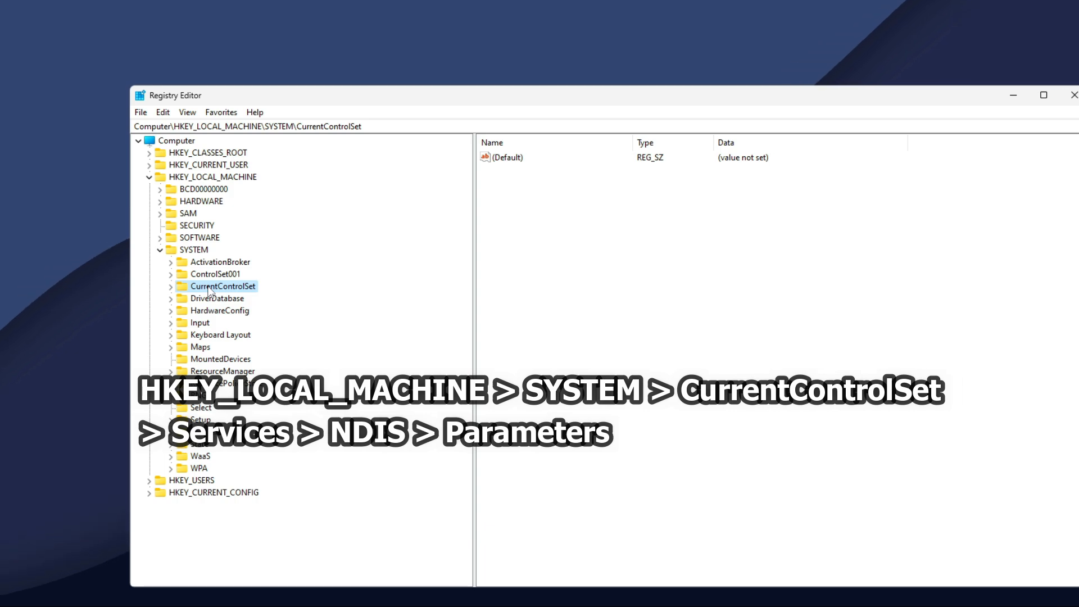
pyautogui.doubleClick(185, 288)
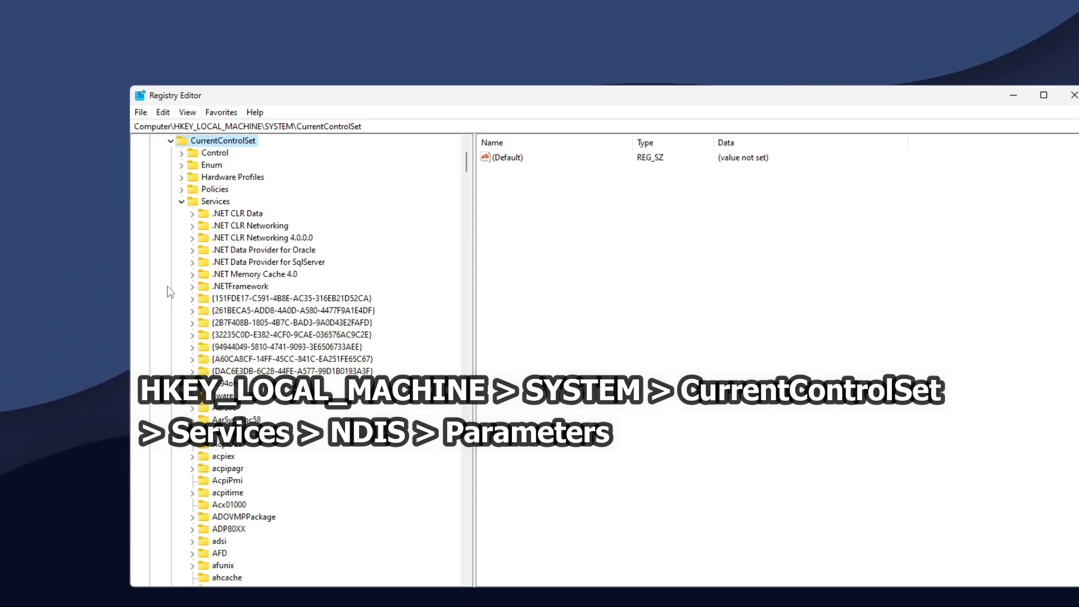
pyautogui.click(181, 199)
pyautogui.click(216, 347)
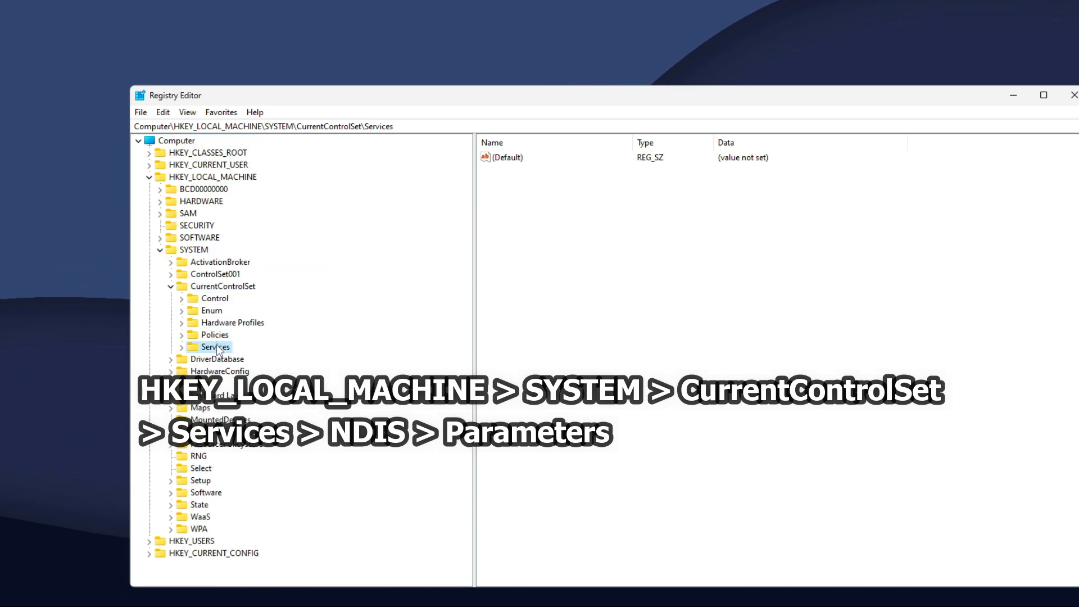
pyautogui.click(182, 348)
# Find the NDIS key under Services, expand it and open its Parameters subkey
pyautogui.click(233, 263)
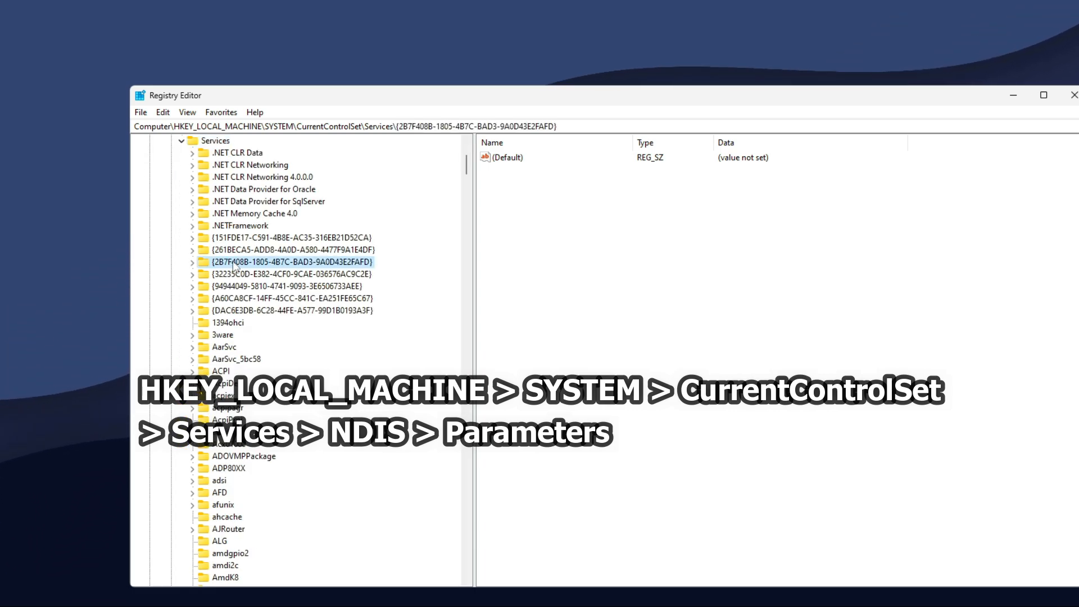
pyautogui.press('n')
pyautogui.scroll(-8, 242, 283)
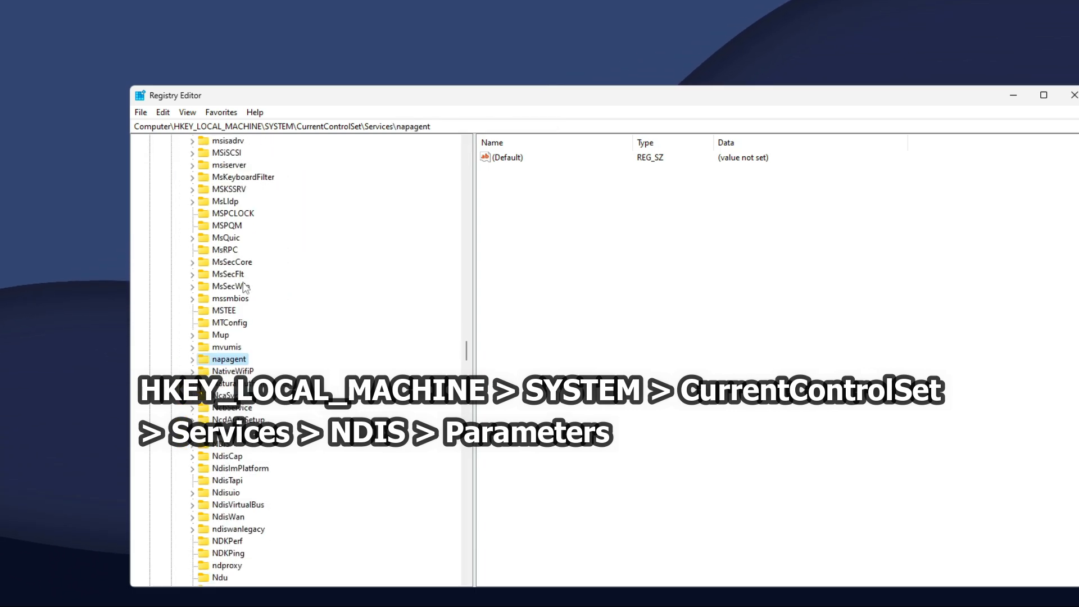
pyautogui.click(223, 301)
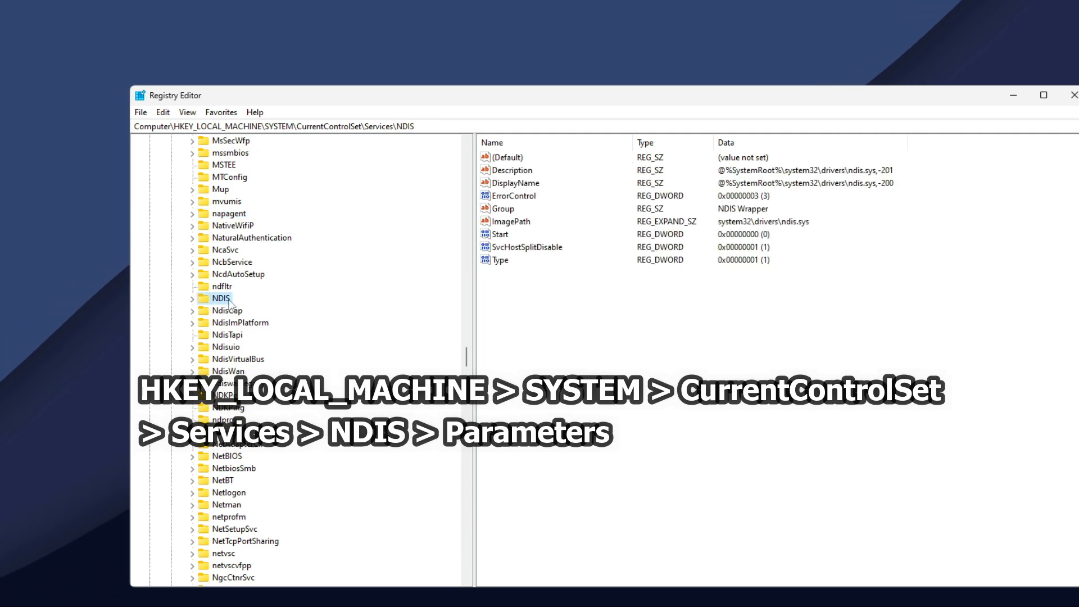
pyautogui.click(192, 299)
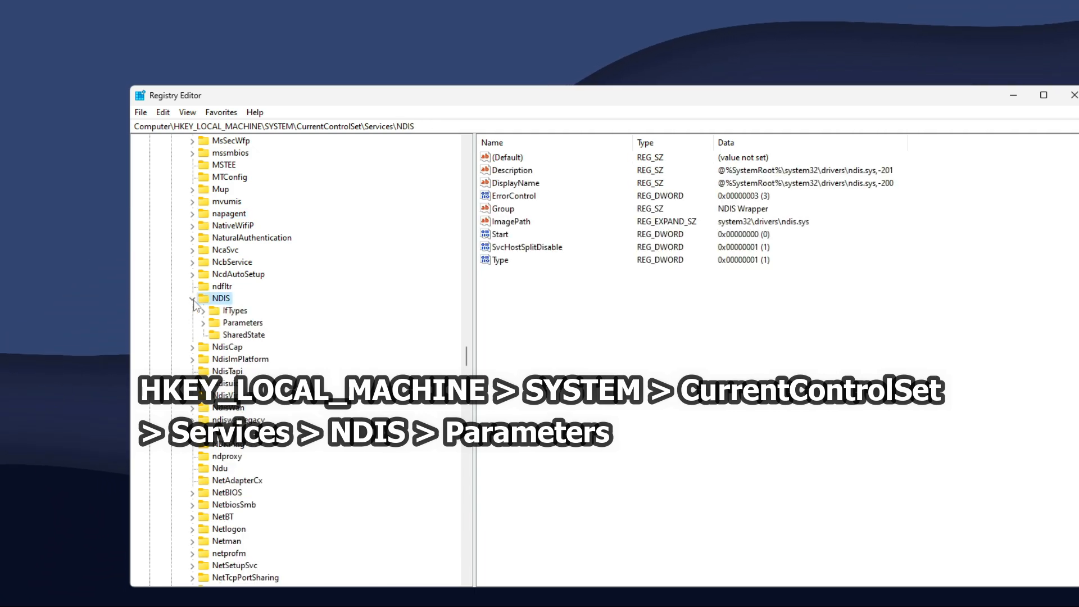
pyautogui.click(247, 325)
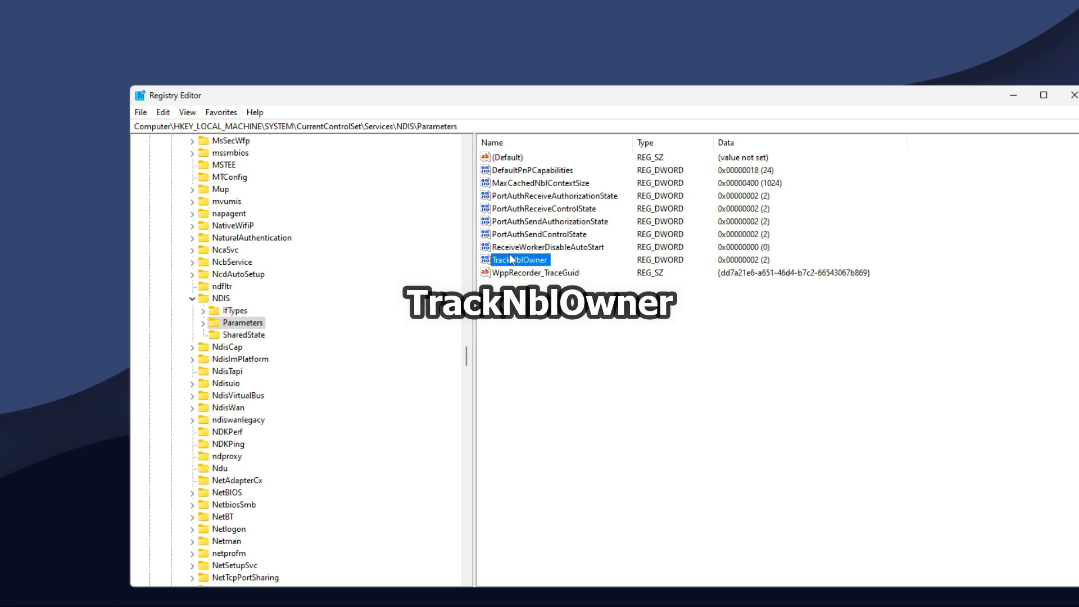
# Set the TrackNblOwner value data to 0 in the NDIS Parameters key
pyautogui.rightClick(527, 264)
pyautogui.click(568, 271)
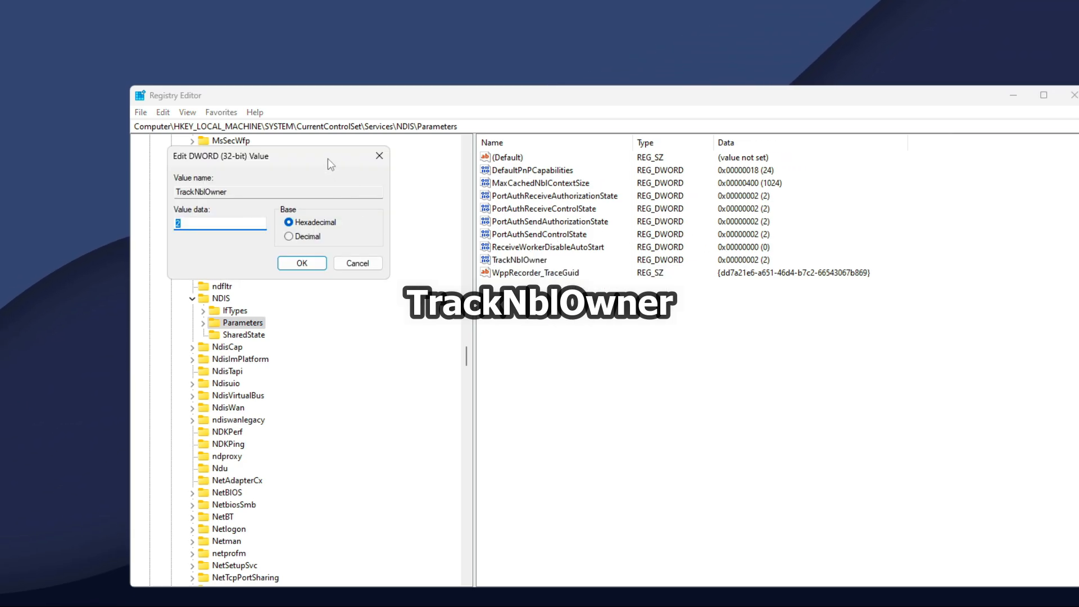
pyautogui.moveTo(328, 159); pyautogui.dragTo(594, 219)
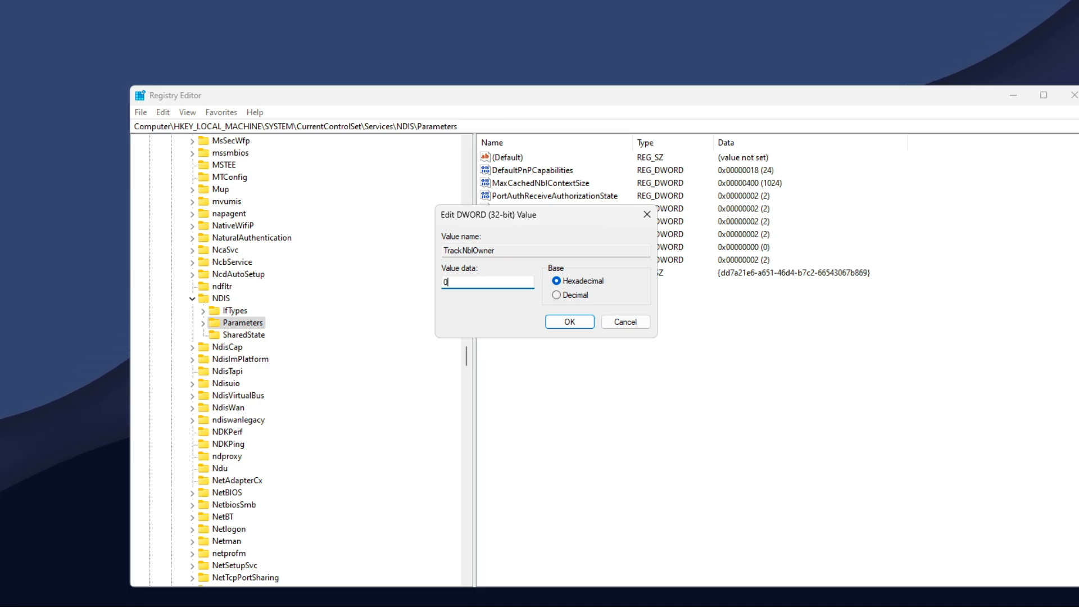
pyautogui.click(571, 322)
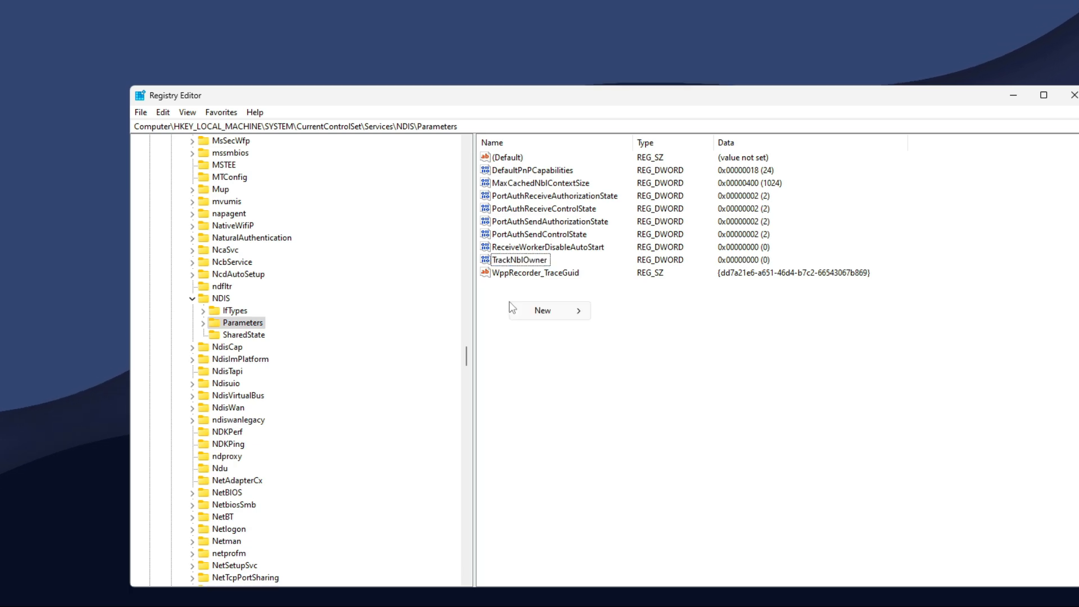
# Try to add a new DWORD (32-bit) value named TrackNblOwner to the NDIS Parameters key
pyautogui.moveTo(524, 313)
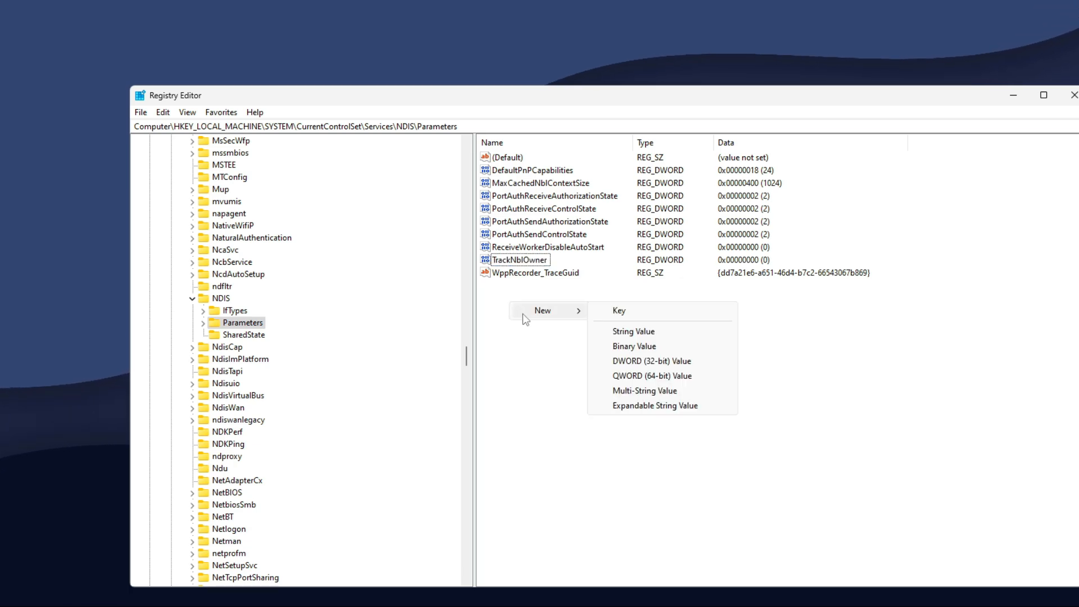
pyautogui.click(660, 363)
pyautogui.write('Tr')
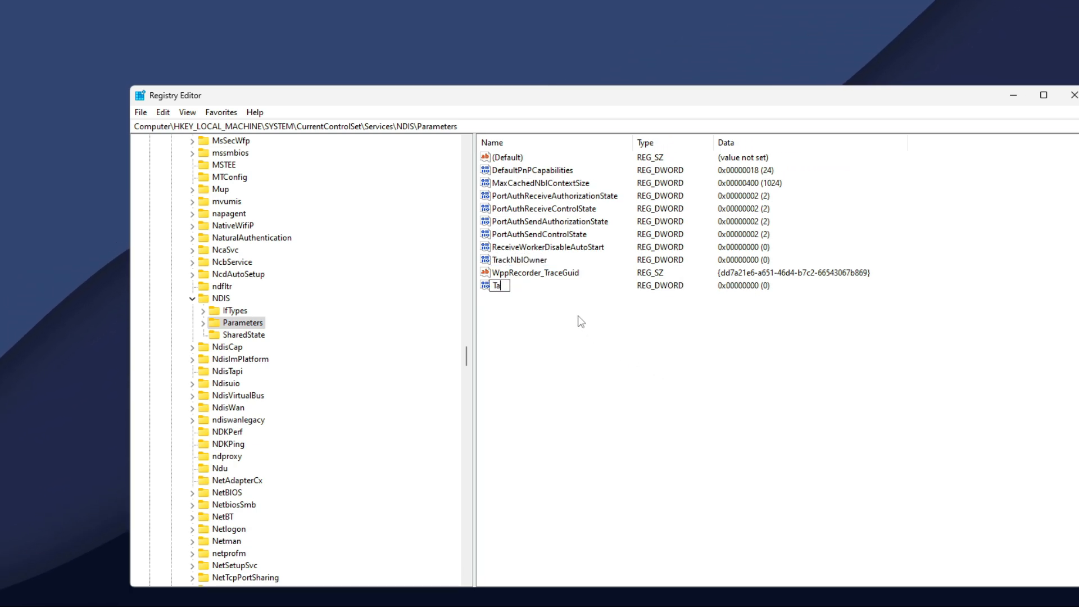
pyautogui.write('ackNblO')
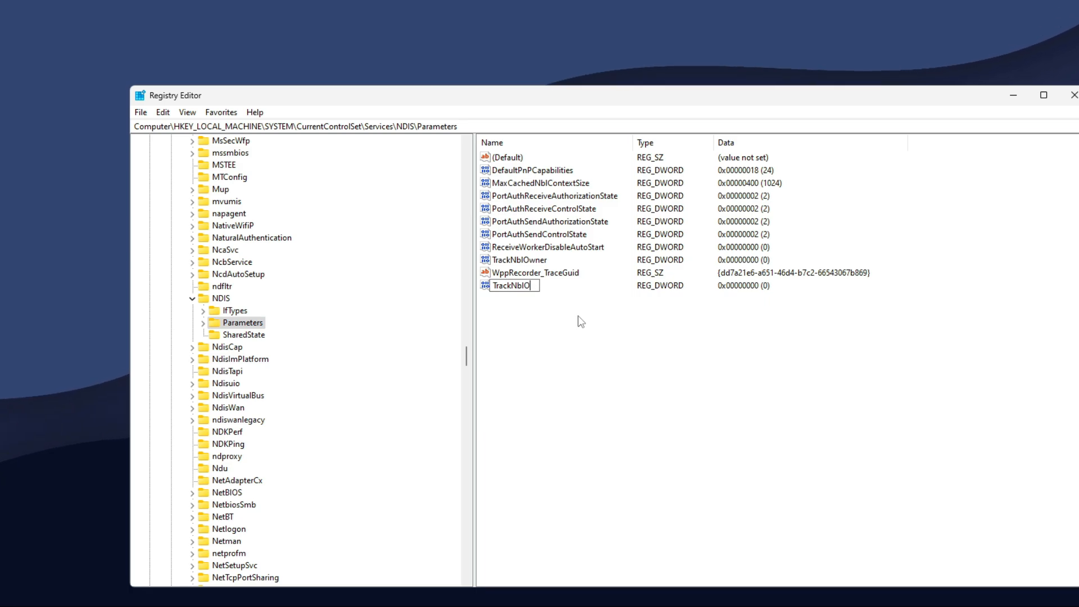
pyautogui.write('wner')
pyautogui.press('Return')
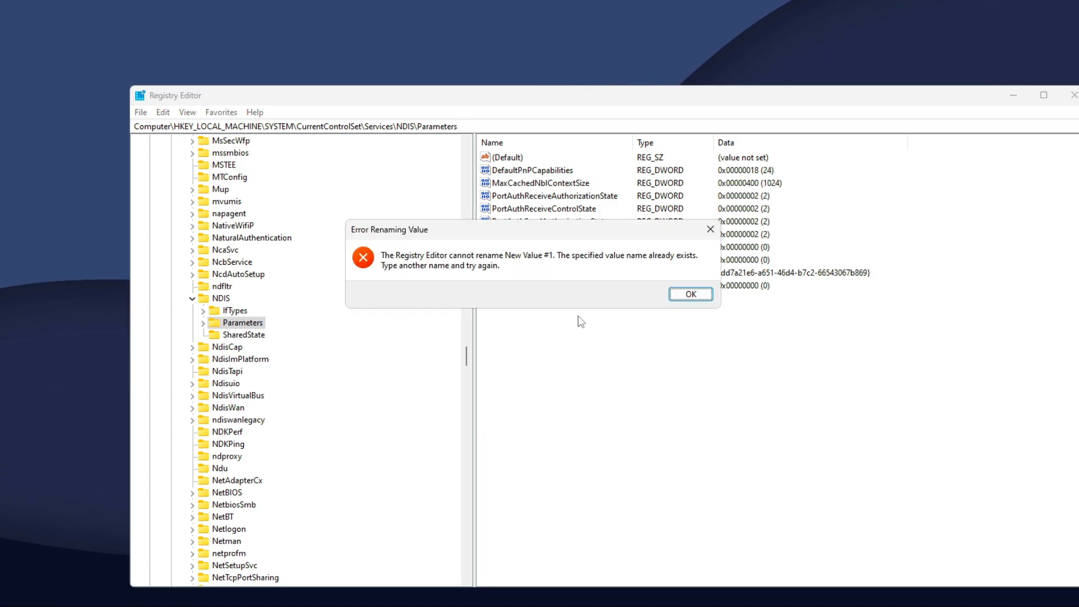
pyautogui.click(697, 294)
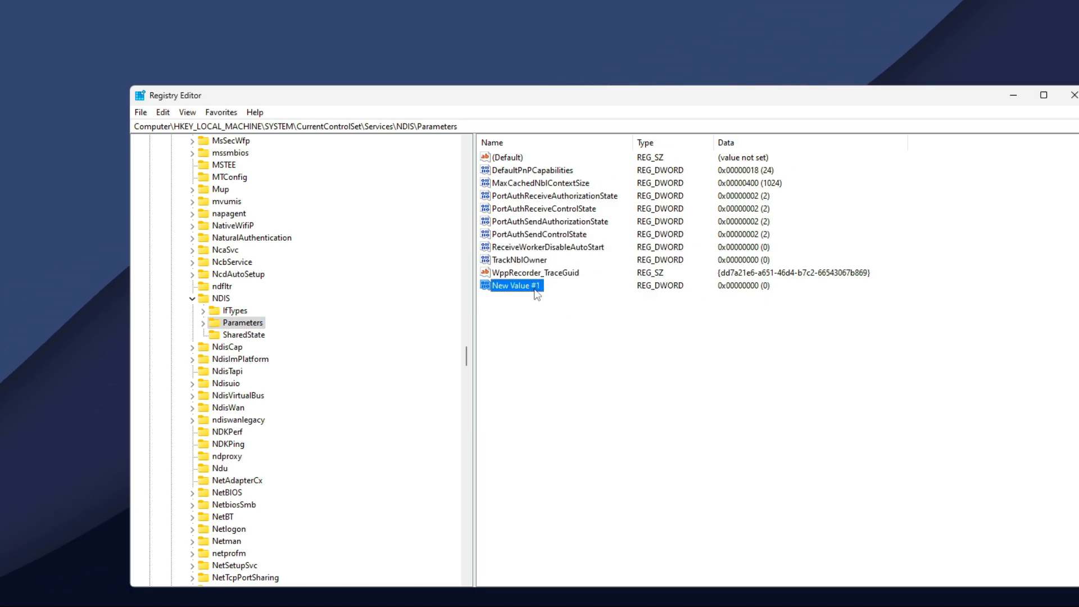
# Delete the newly added DWORD value from the NDIS Parameters key
pyautogui.press('Escape')
pyautogui.press('Delete')
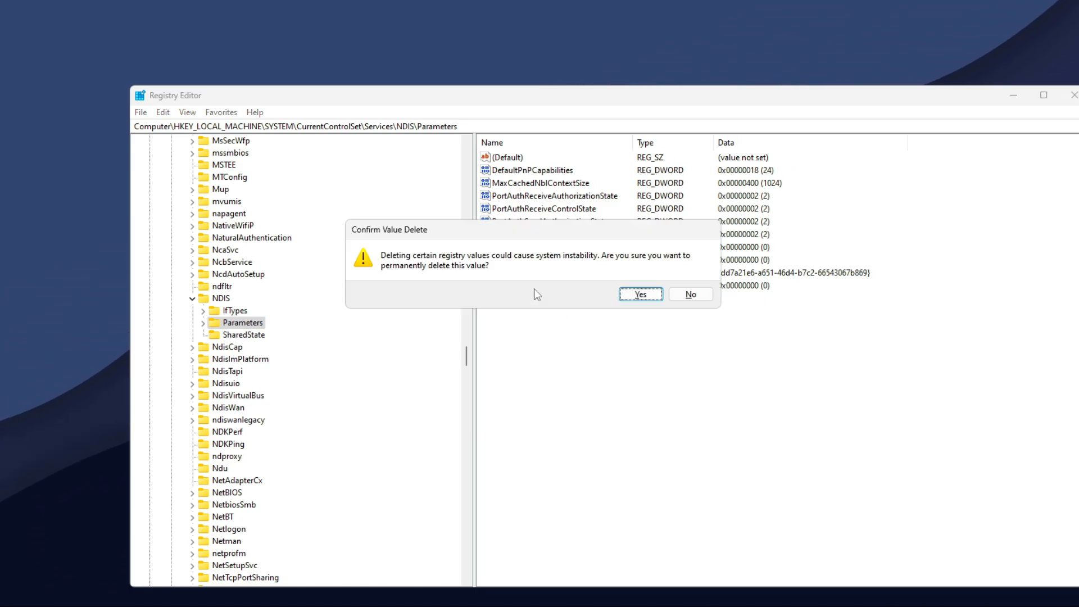
pyautogui.click(637, 294)
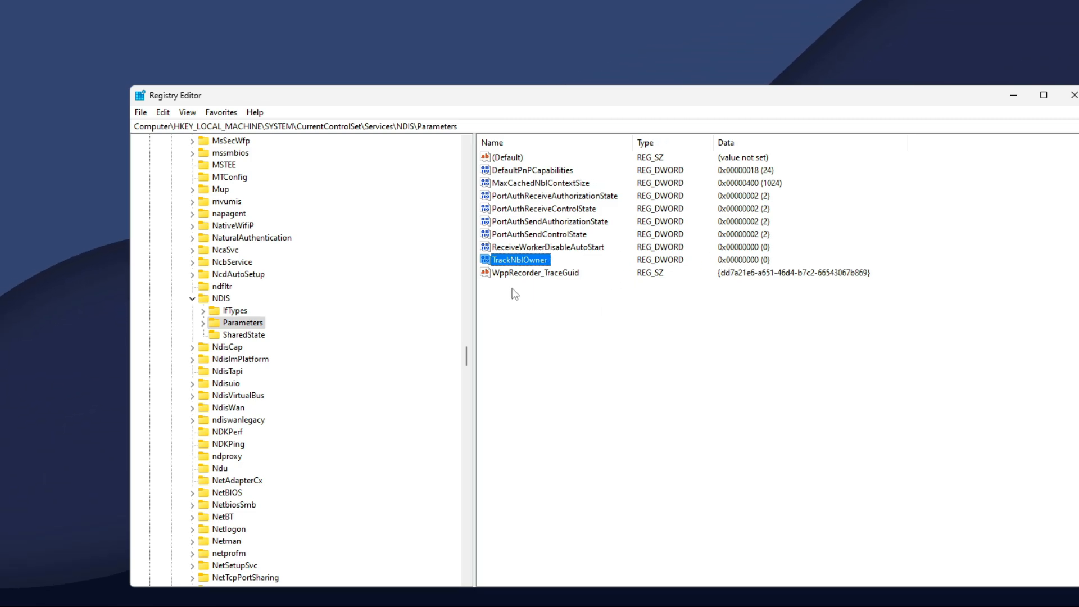
# Collapse the NDIS key and the LanmanServer key with its Parameters subkey
pyautogui.press('Left')
pyautogui.press('Left')
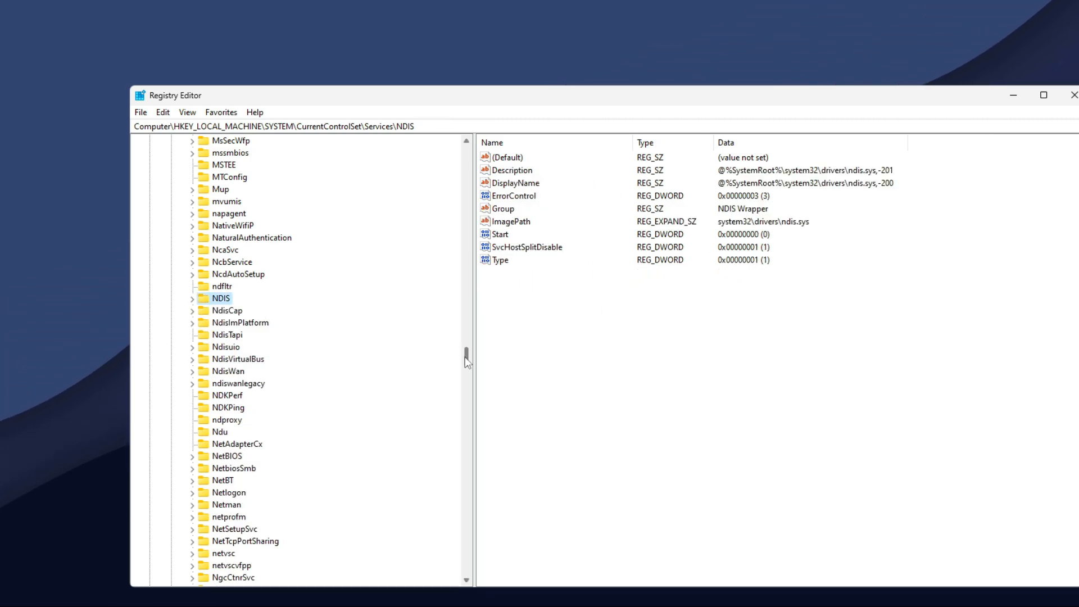
pyautogui.moveTo(466, 357); pyautogui.dragTo(486, 316)
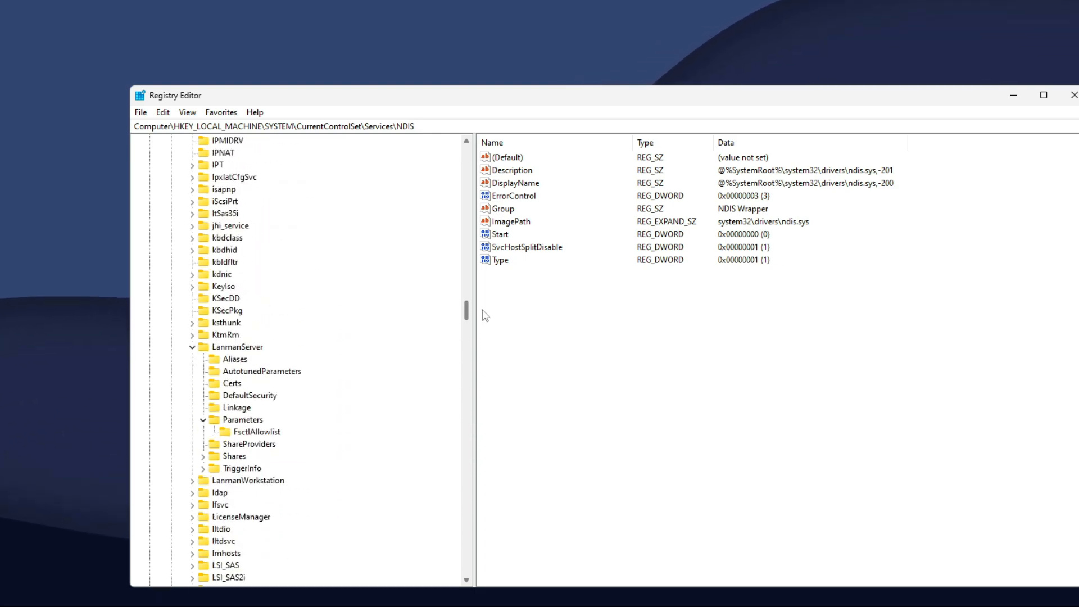
pyautogui.click(203, 425)
pyautogui.click(192, 347)
# Collapse the registry tree from Services up through CurrentControlSet and SYSTEM to HKEY_LOCAL_MACHINE
pyautogui.moveTo(466, 312); pyautogui.dragTo(491, 158)
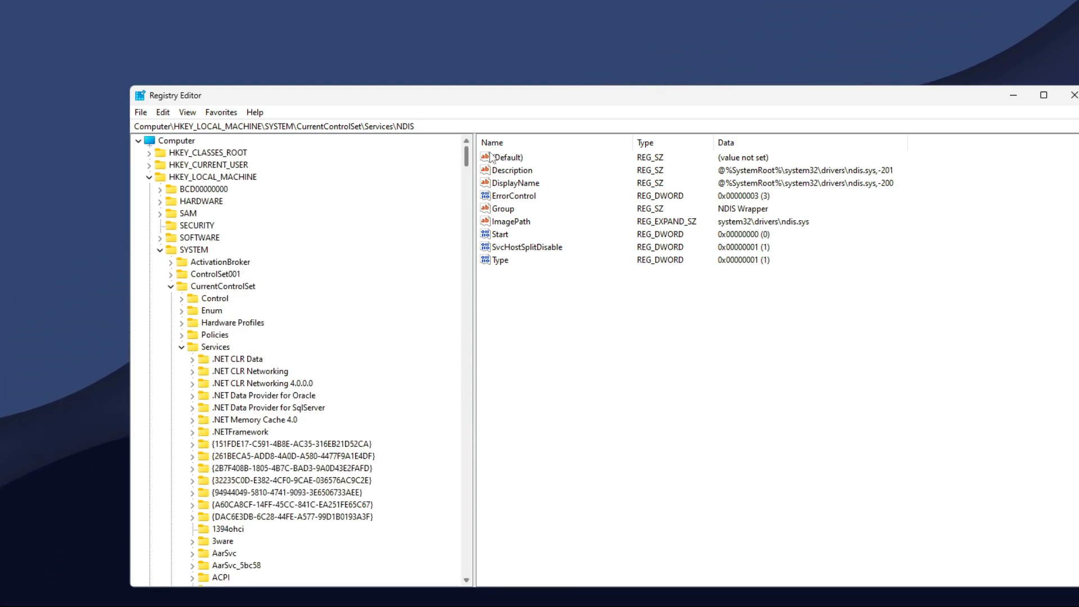
pyautogui.click(181, 347)
pyautogui.click(171, 286)
pyautogui.click(159, 249)
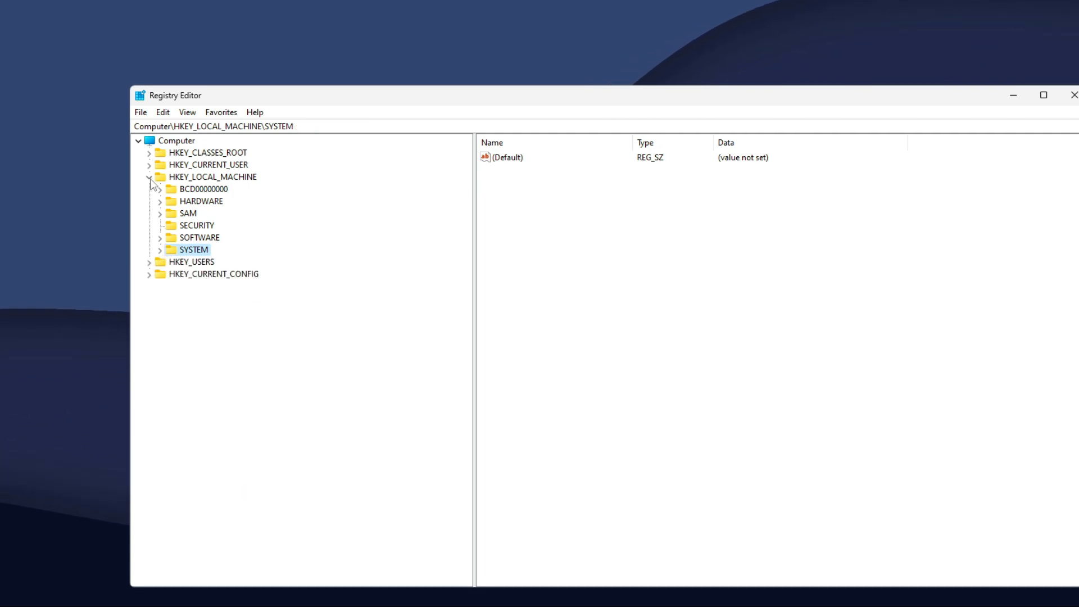
pyautogui.click(149, 177)
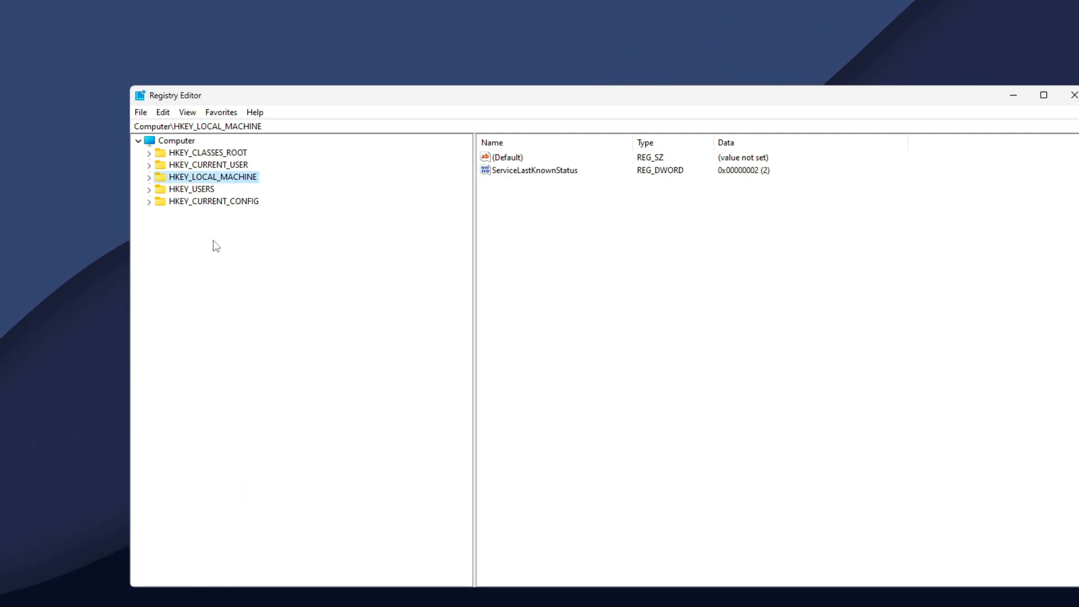
# Expand HKEY_LOCAL_MACHINE, SYSTEM, CurrentControlSet and Services in the registry tree
pyautogui.click(150, 179)
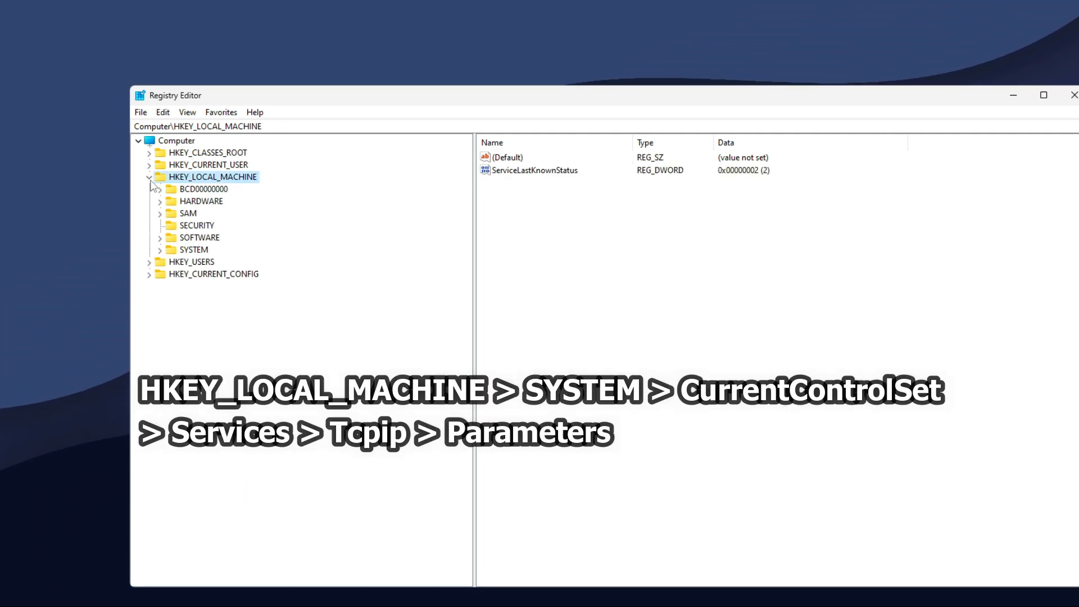
pyautogui.click(163, 249)
pyautogui.click(160, 250)
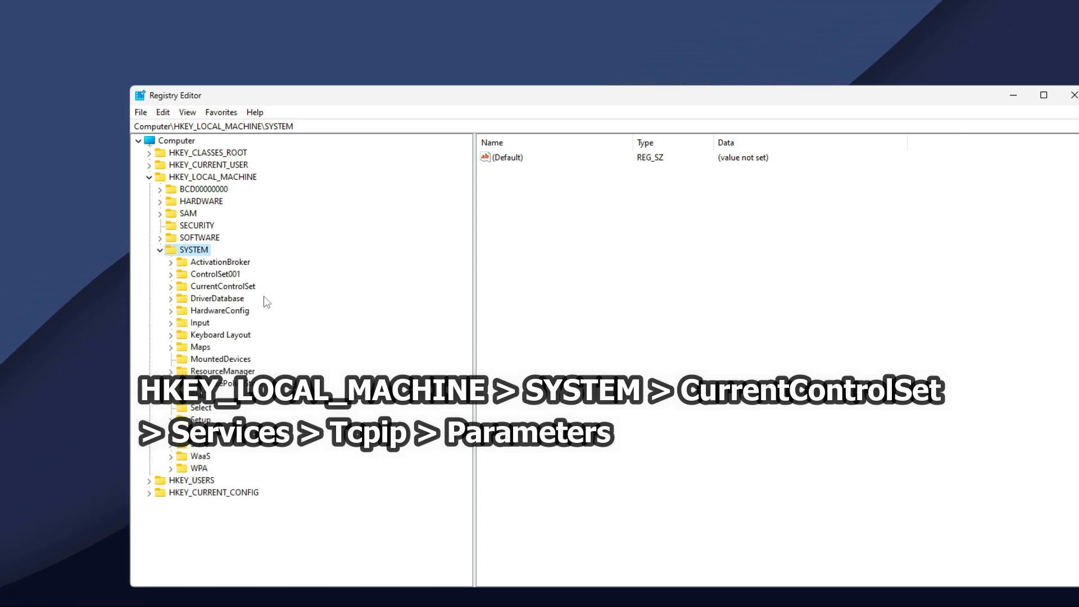
pyautogui.click(222, 286)
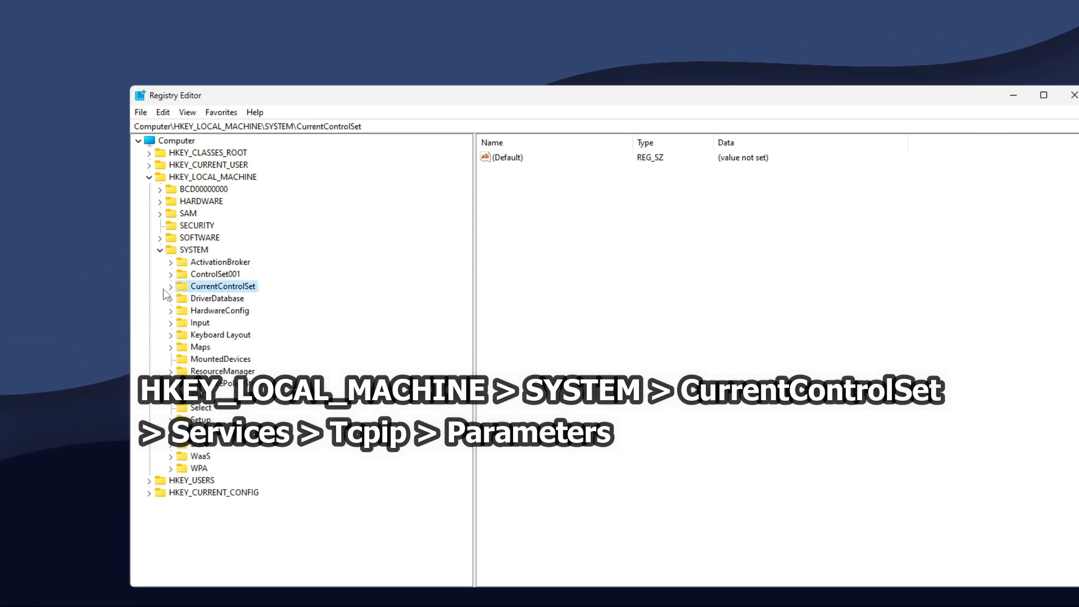
pyautogui.click(171, 287)
pyautogui.click(186, 349)
pyautogui.click(181, 348)
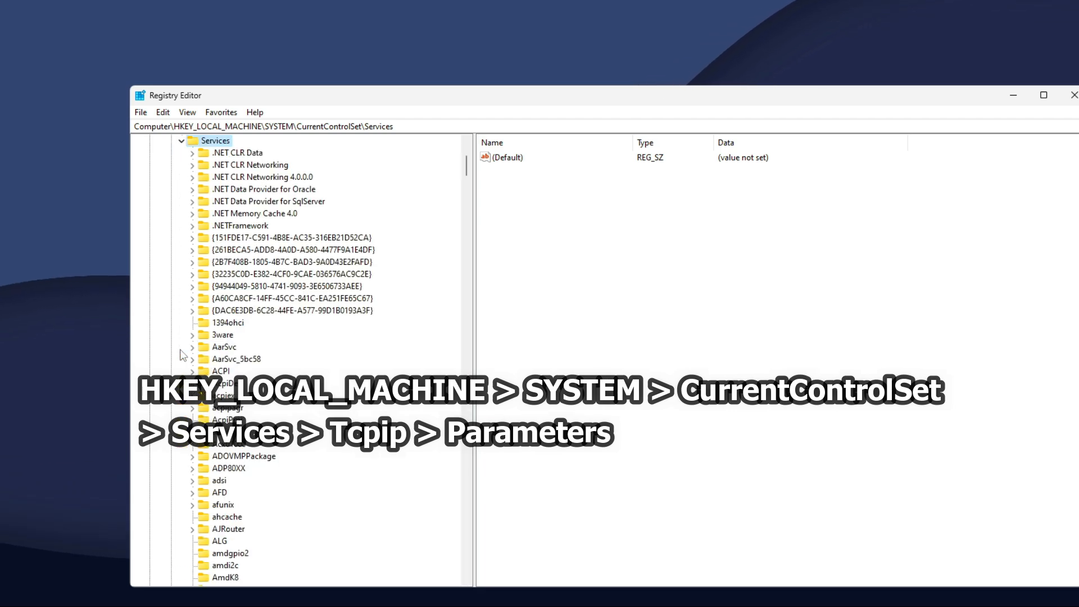
# Find the Tcpip key under Services, expand it and open its Parameters subkey
pyautogui.click(224, 347)
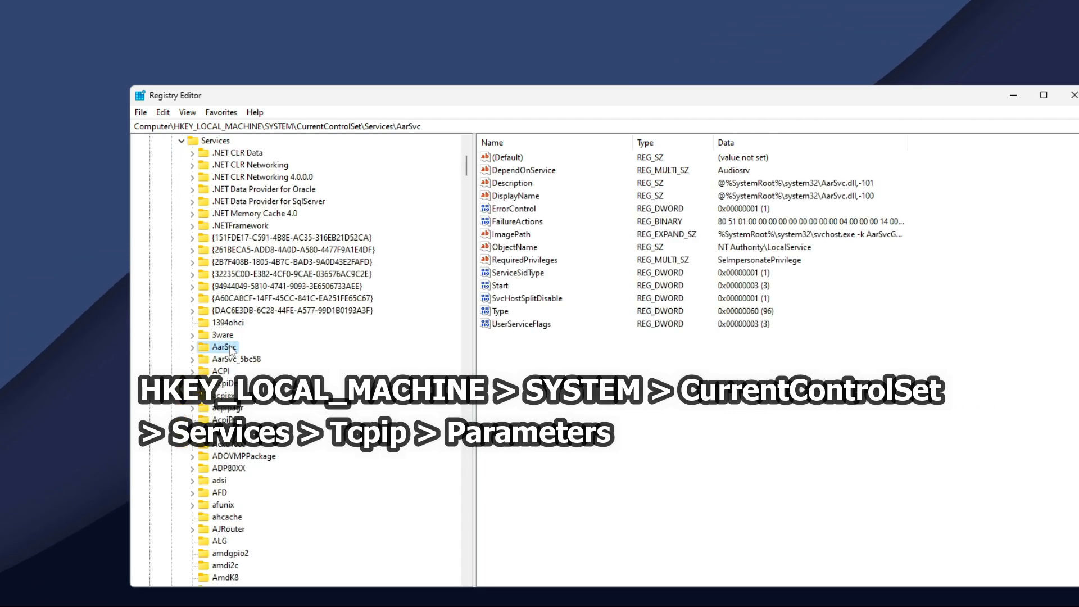
pyautogui.write('tcpip')
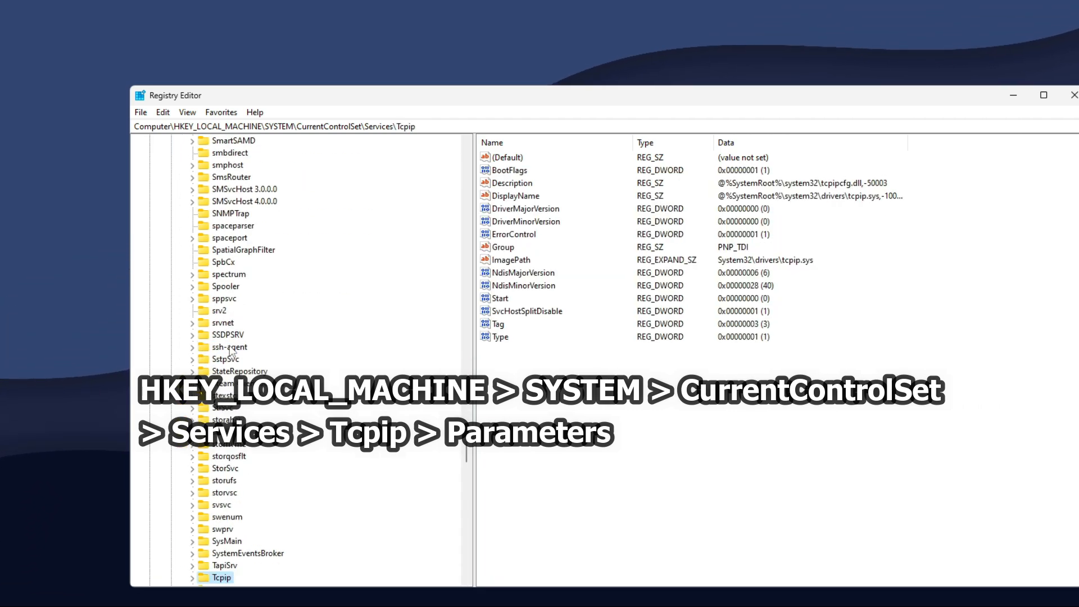
pyautogui.scroll(-5, 231, 387)
pyautogui.click(193, 396)
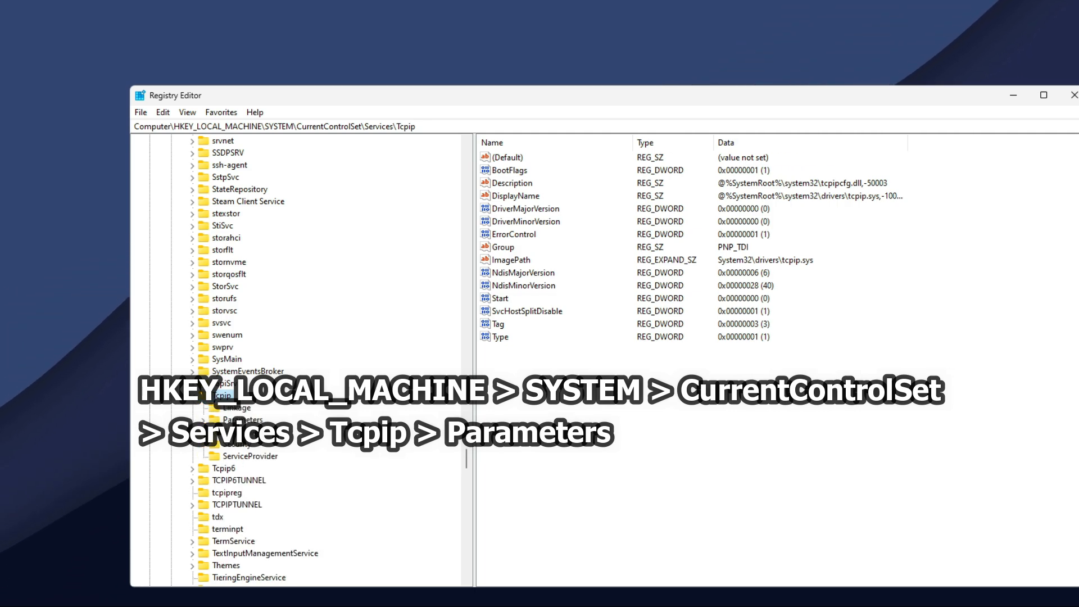
pyautogui.click(236, 421)
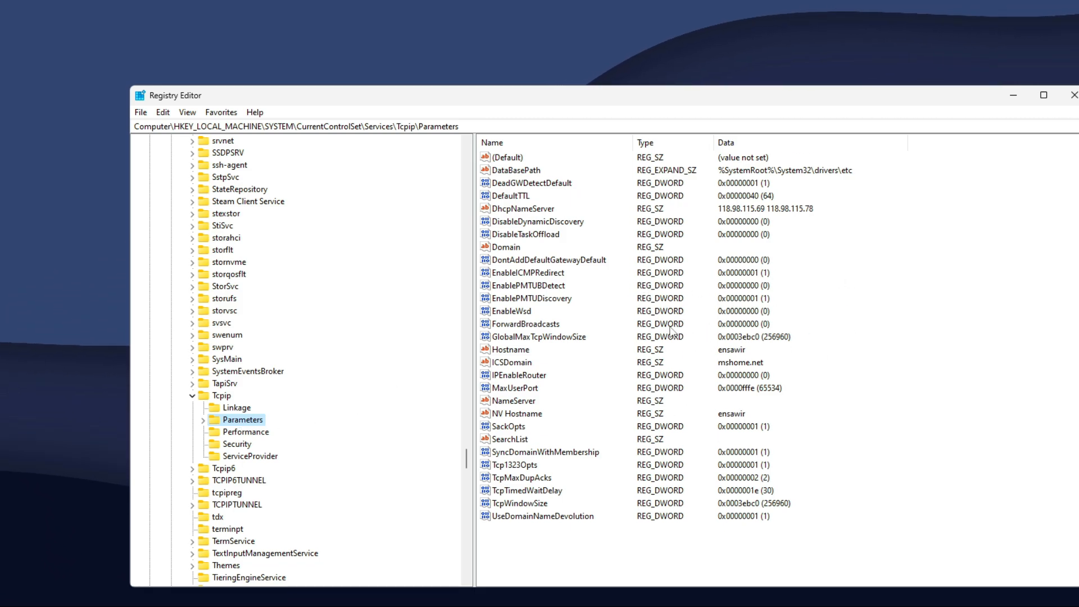
# Try to add a DWORD (32-bit) value named MaxUserPort to the Tcpip Parameters key
pyautogui.rightClick(808, 273)
pyautogui.moveTo(817, 278)
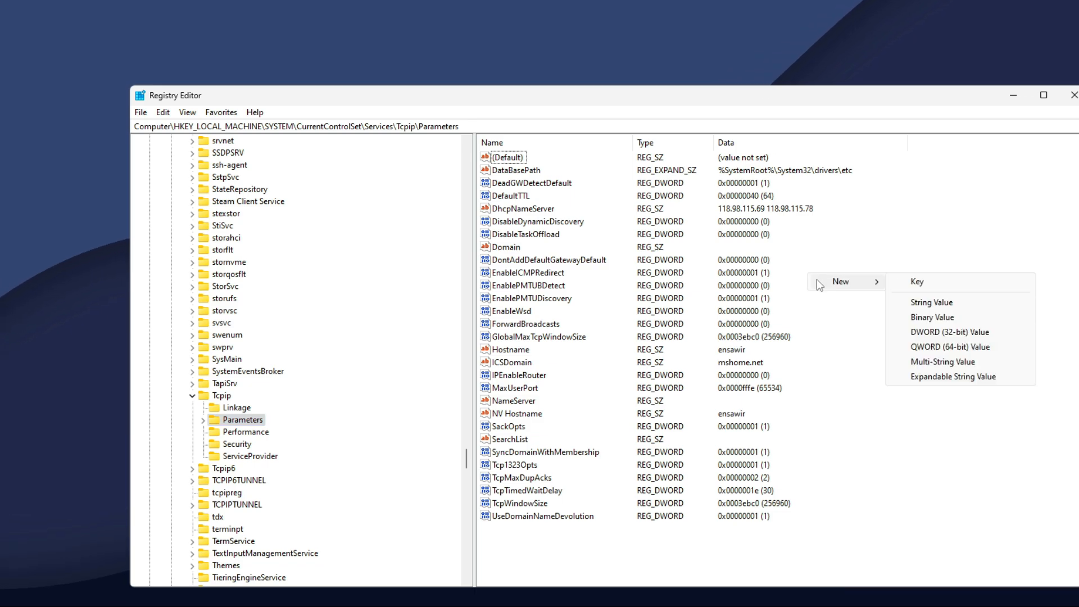
pyautogui.click(950, 332)
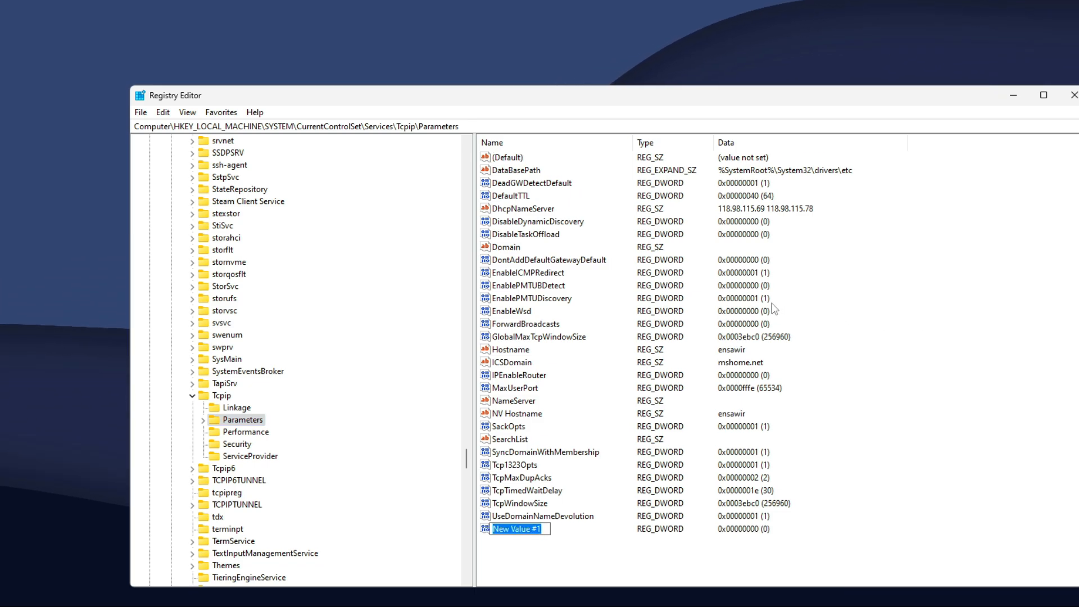
pyautogui.write('Ma')
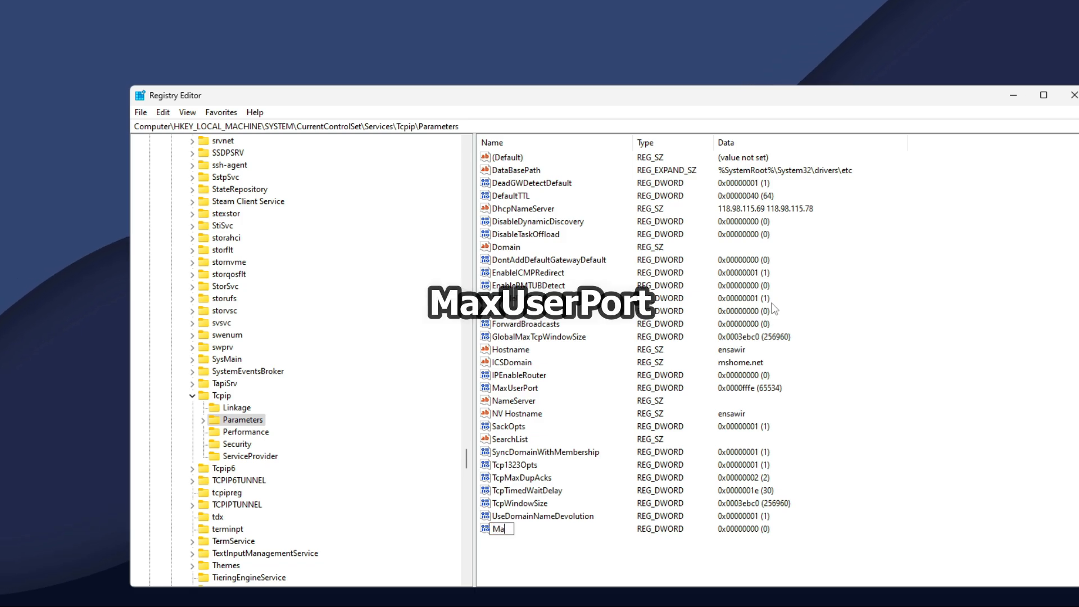
pyautogui.write('xUserP')
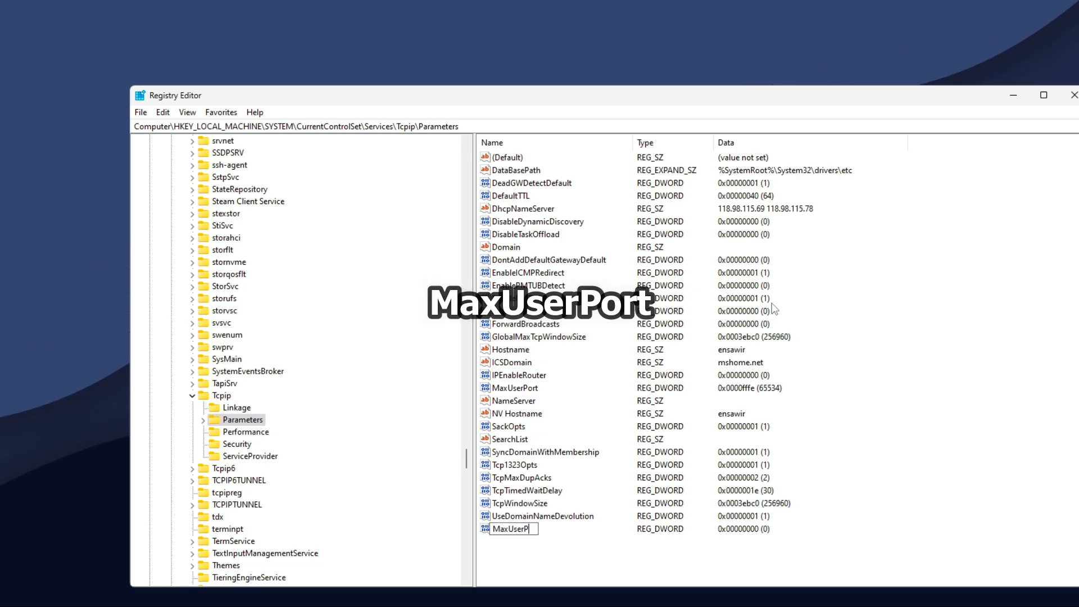
pyautogui.write('ort')
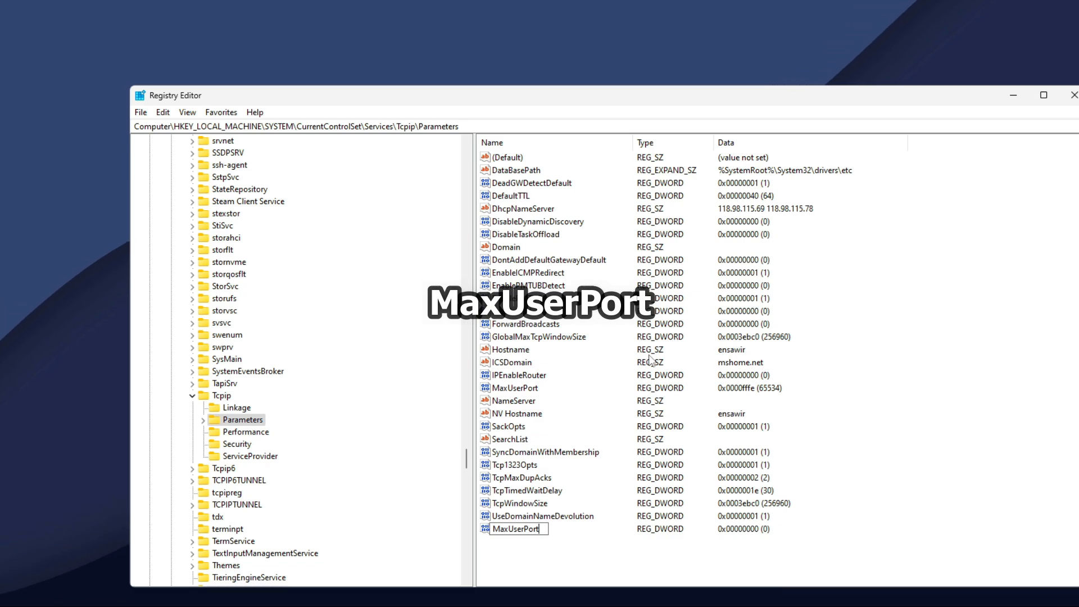
pyautogui.press('Return')
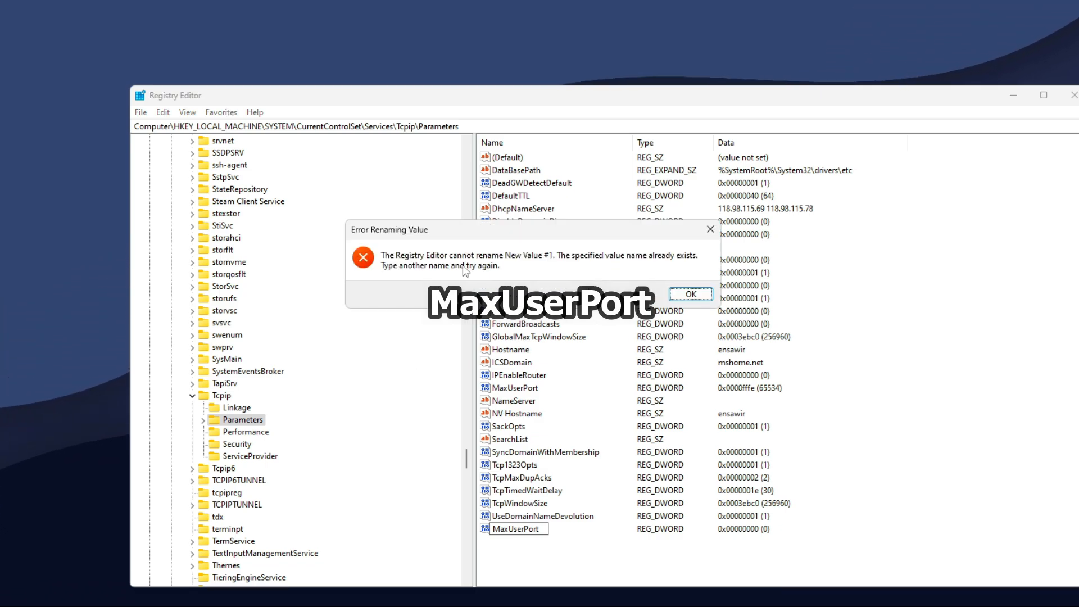
pyautogui.click(691, 294)
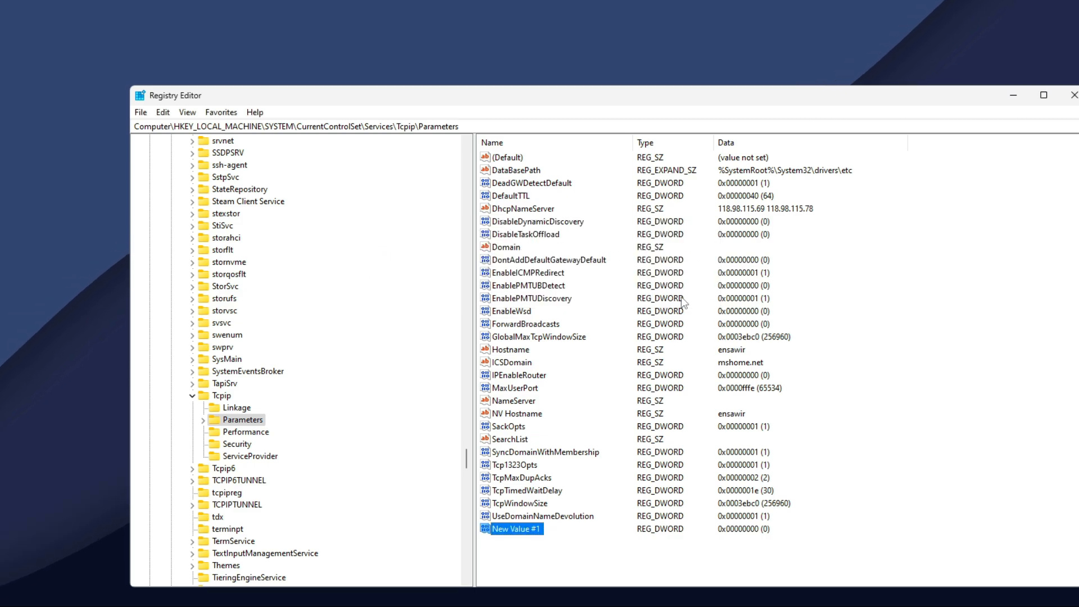
# Set the existing MaxUserPort value to 65534 in decimal base
pyautogui.click(518, 389)
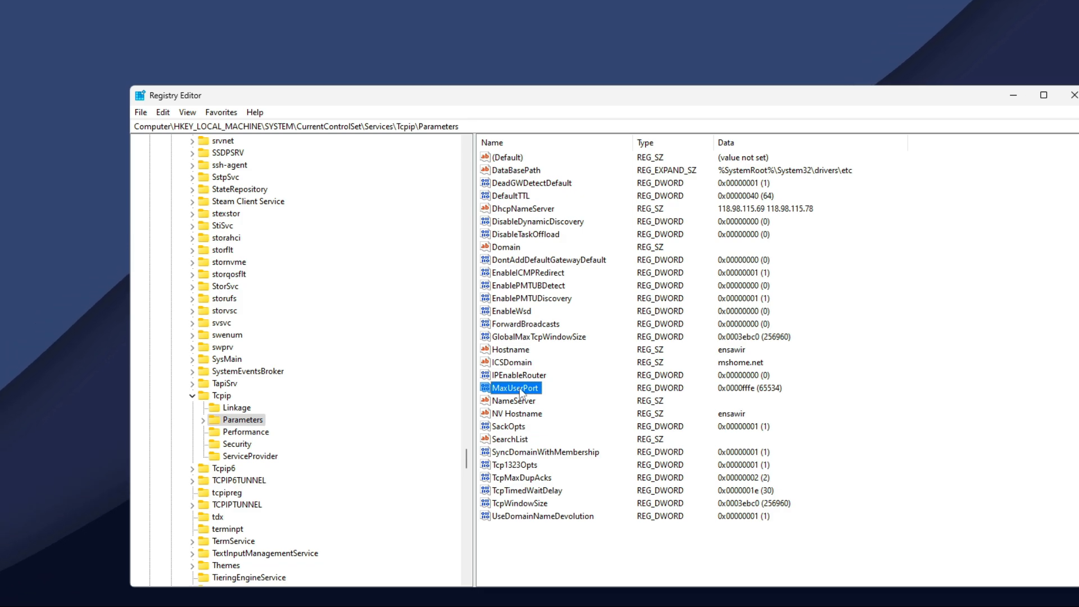
pyautogui.rightClick(520, 391)
pyautogui.click(557, 398)
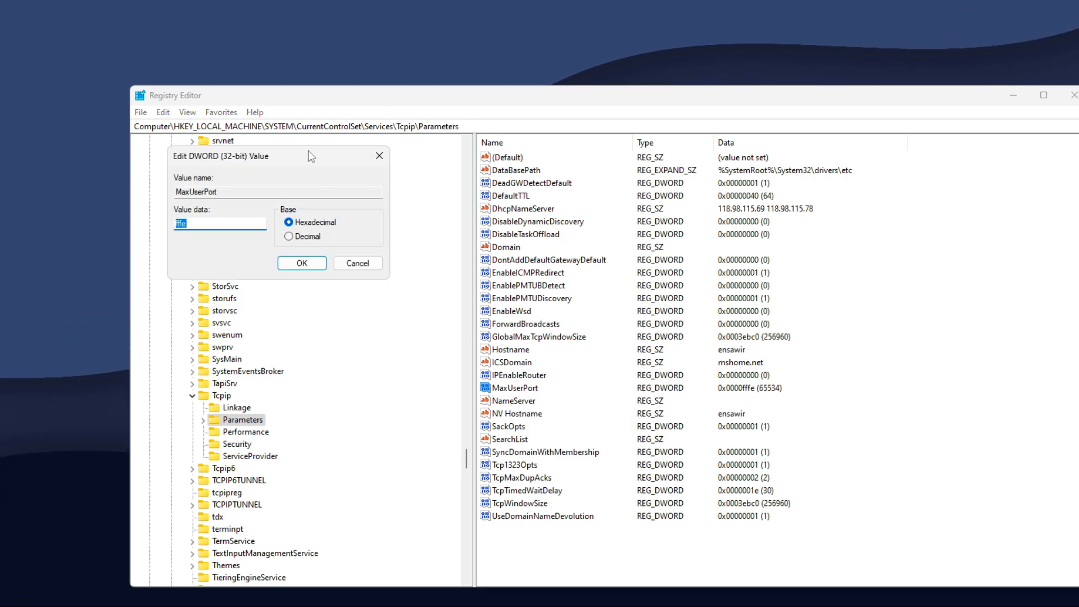
pyautogui.moveTo(308, 150); pyautogui.dragTo(577, 210)
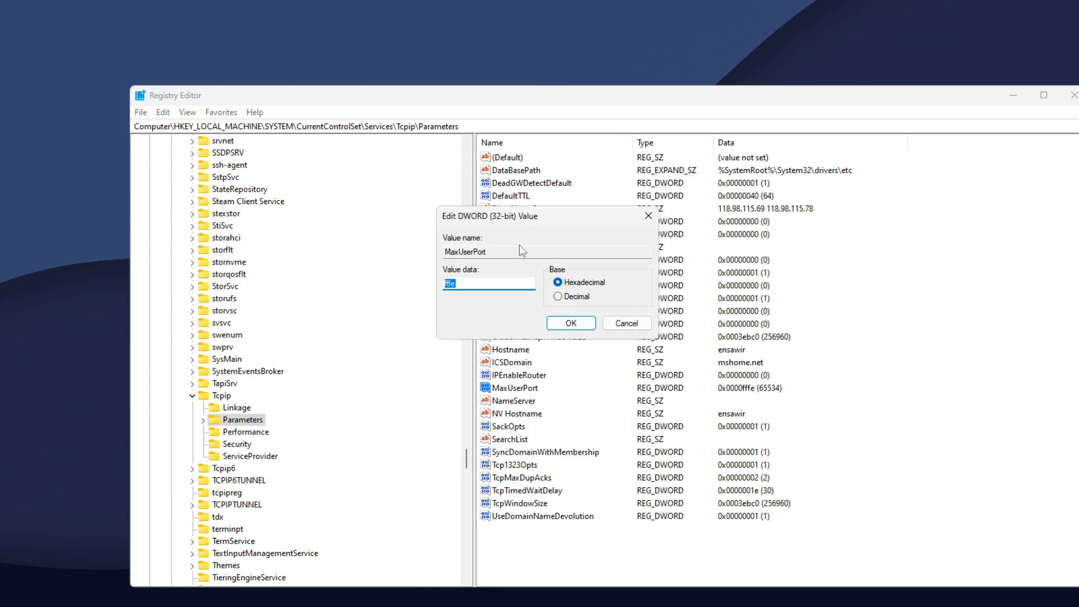
pyautogui.click(575, 294)
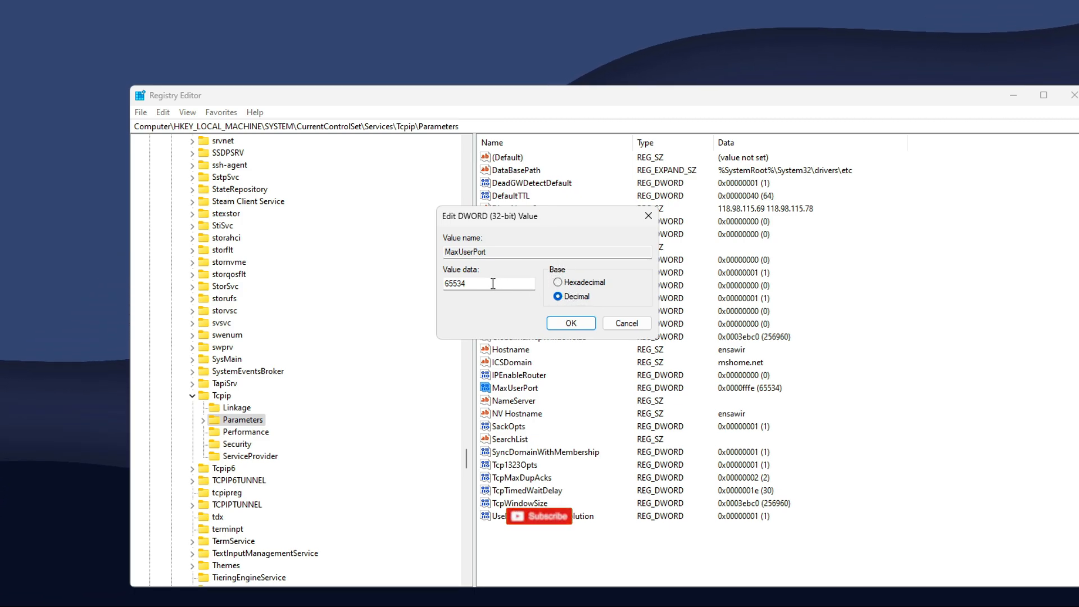
pyautogui.moveTo(494, 285); pyautogui.dragTo(437, 284)
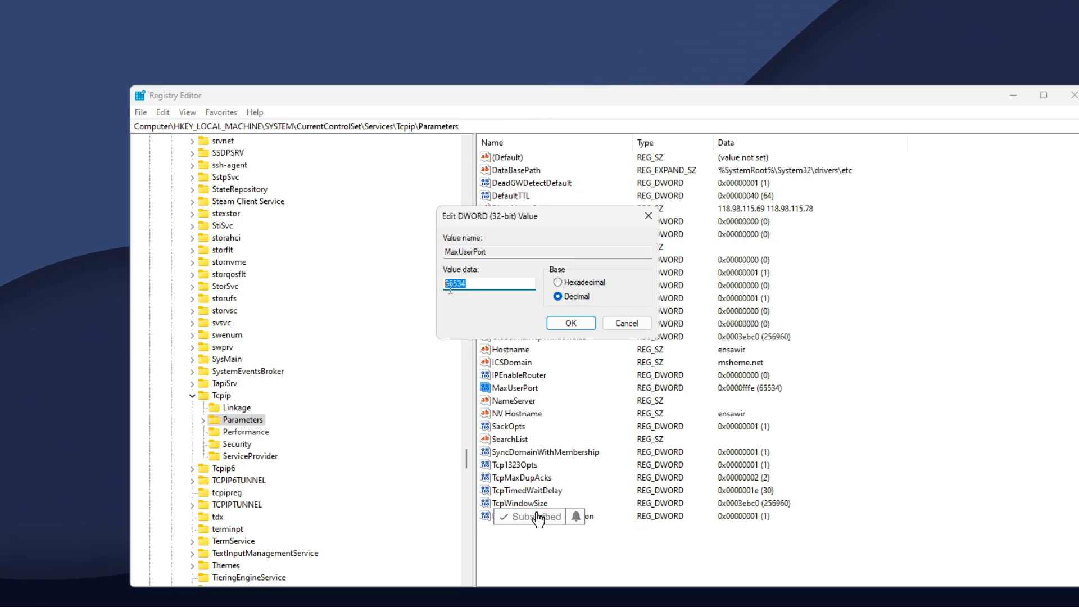
pyautogui.write('65534')
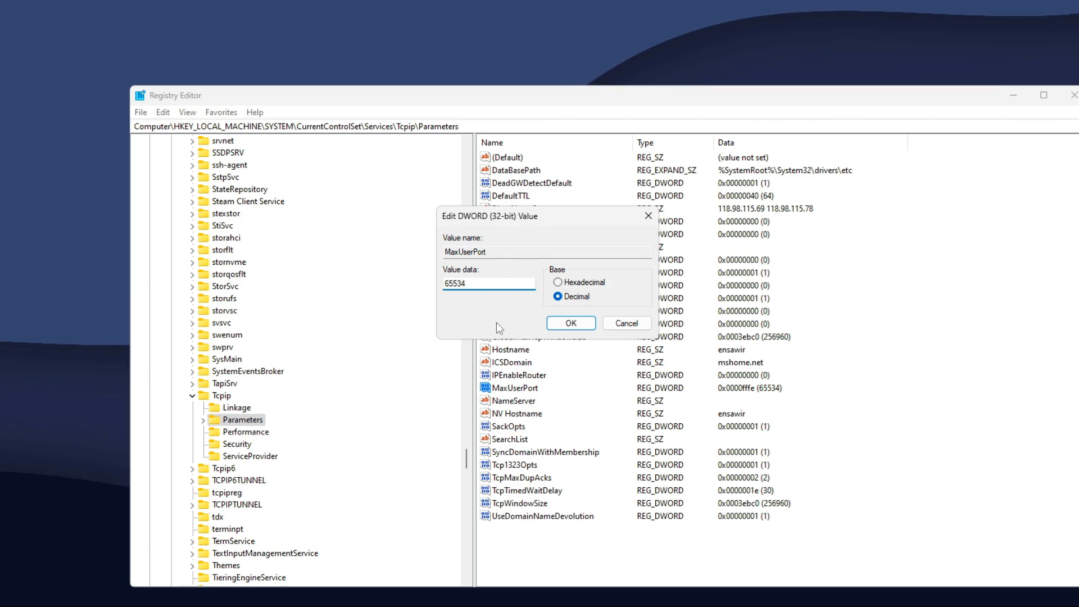
pyautogui.click(571, 324)
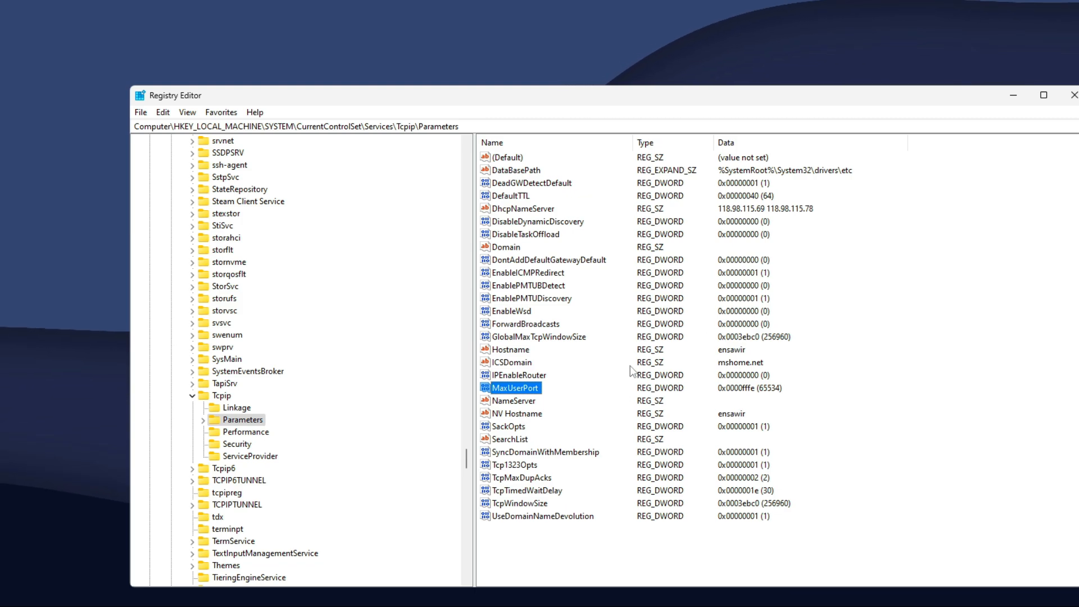
# Try to add a DWORD (32-bit) value named Tcp1323Opts to the Tcpip Parameters key, then delete the new entry
pyautogui.rightClick(809, 286)
pyautogui.moveTo(845, 293)
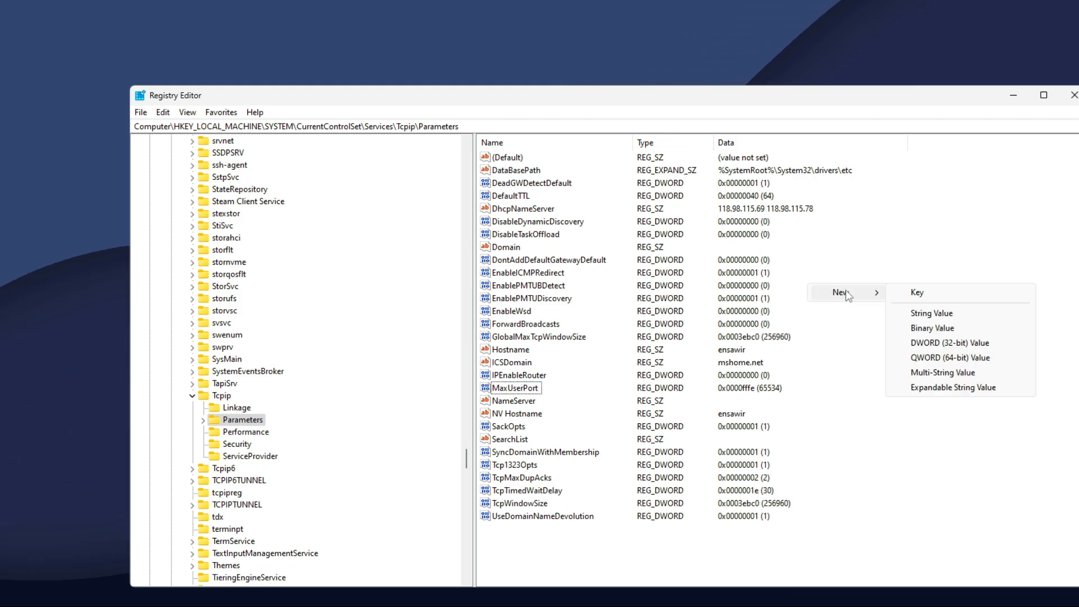
pyautogui.click(926, 343)
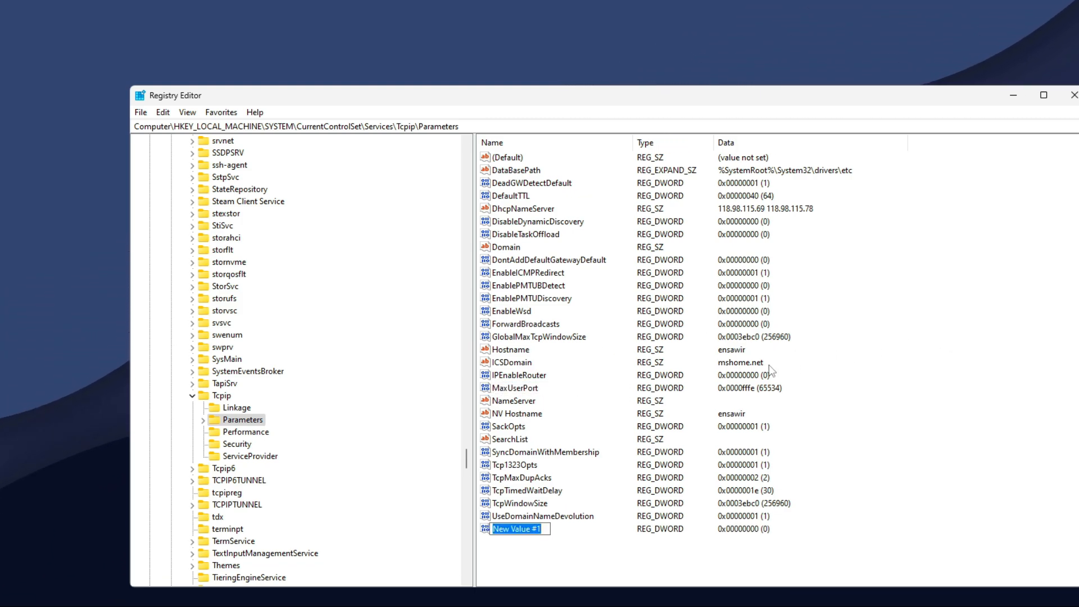
pyautogui.write('Tcp')
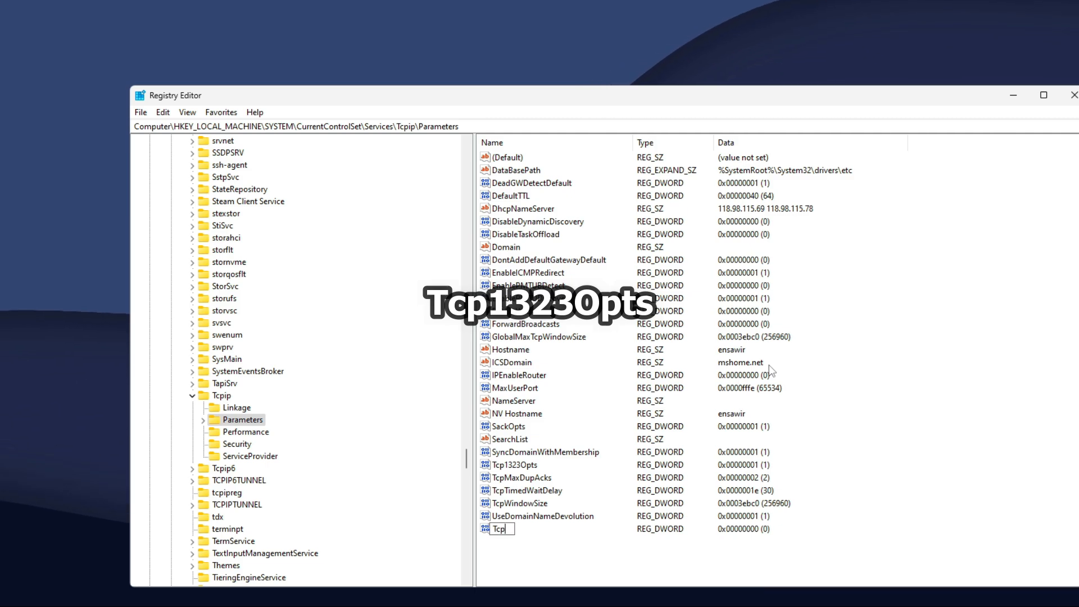
pyautogui.write('1323')
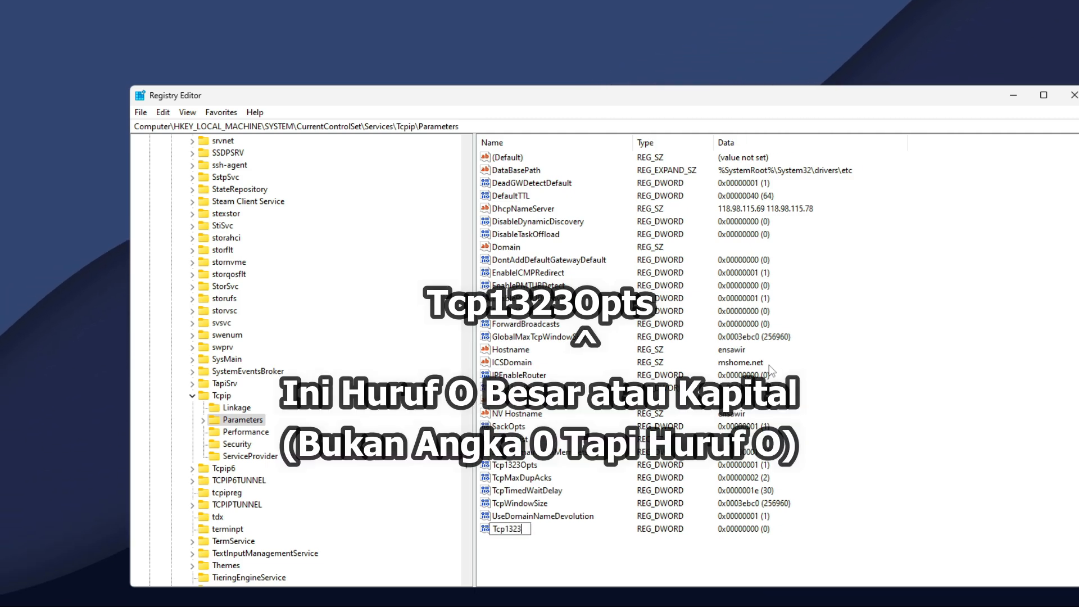
pyautogui.write('O')
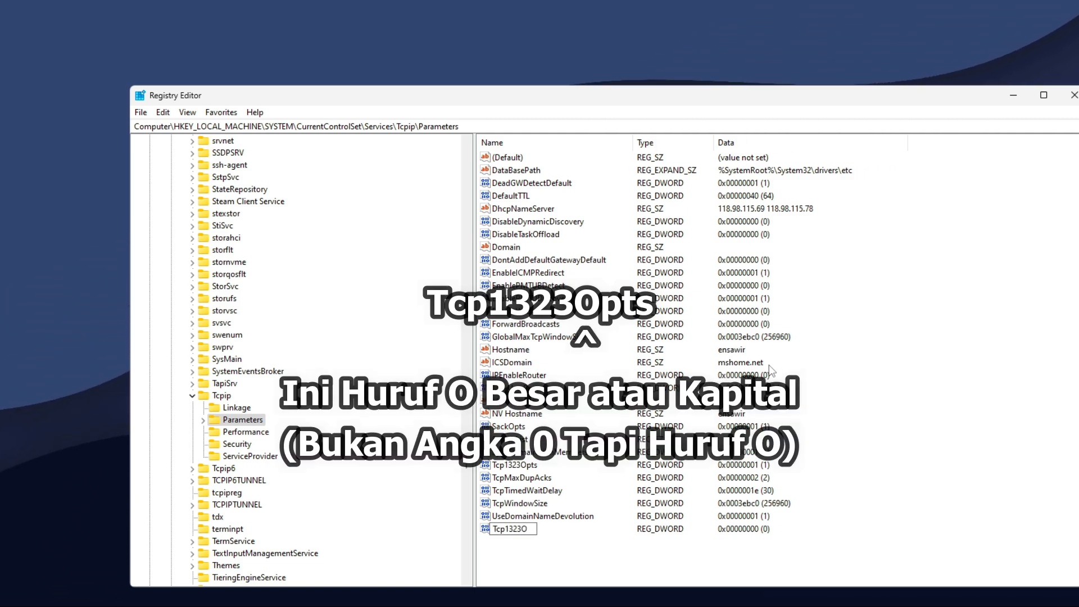
pyautogui.write('pts')
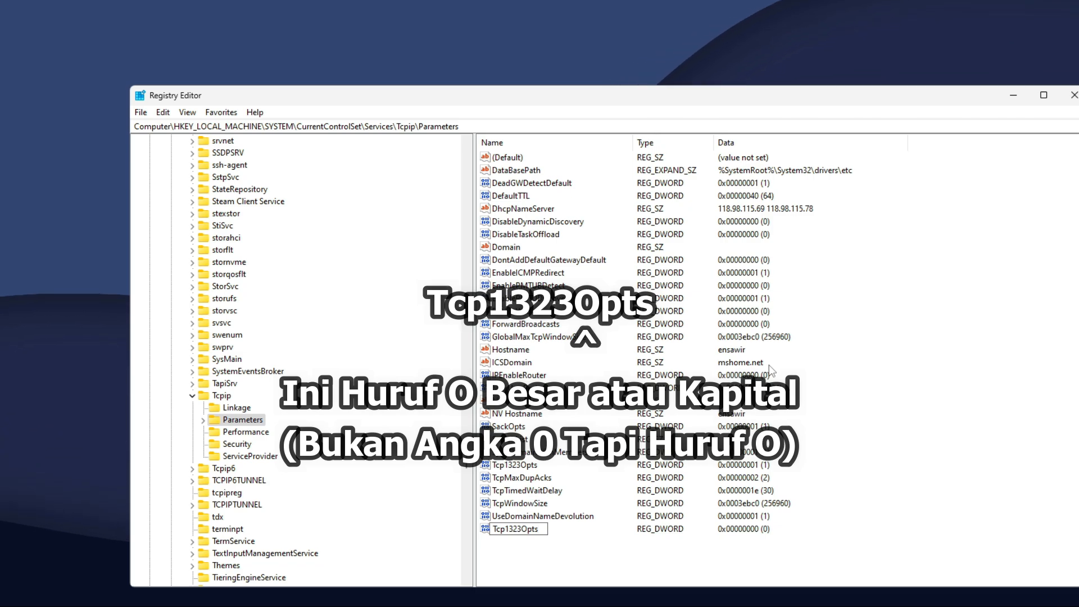
pyautogui.press('Return')
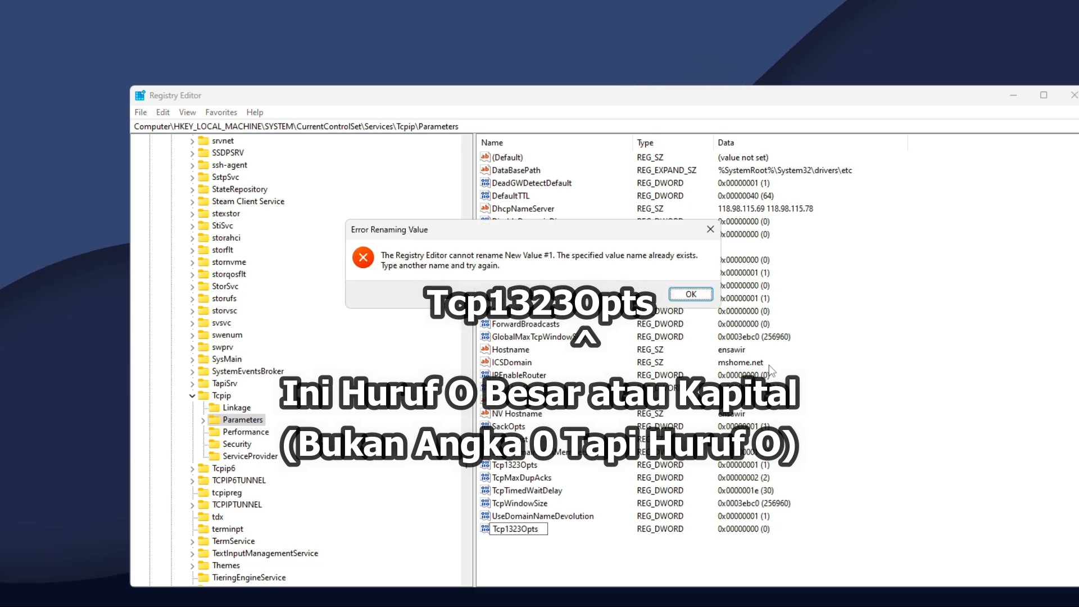
pyautogui.click(690, 293)
pyautogui.press('Delete')
pyautogui.click(638, 294)
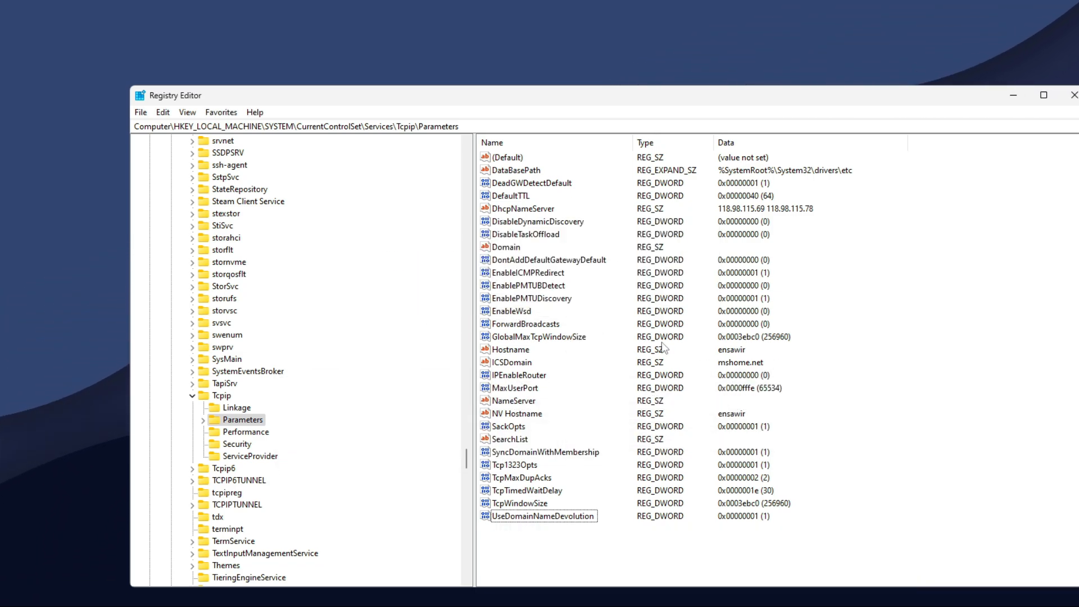
# Set the existing Tcp1323Opts value to 1 in hexadecimal base
pyautogui.click(501, 466)
pyautogui.rightClick(526, 466)
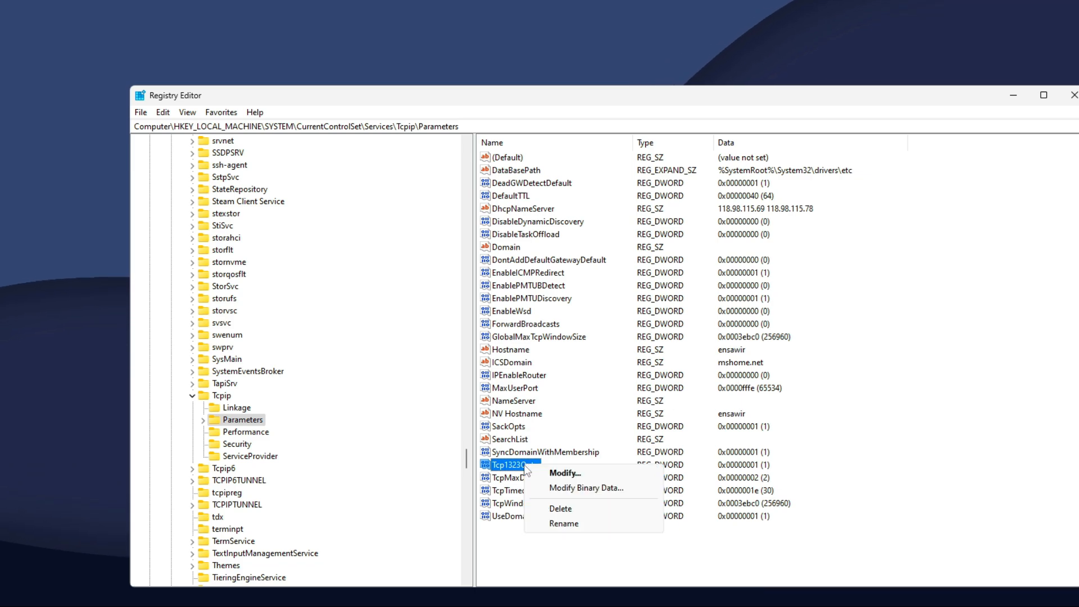
pyautogui.click(548, 473)
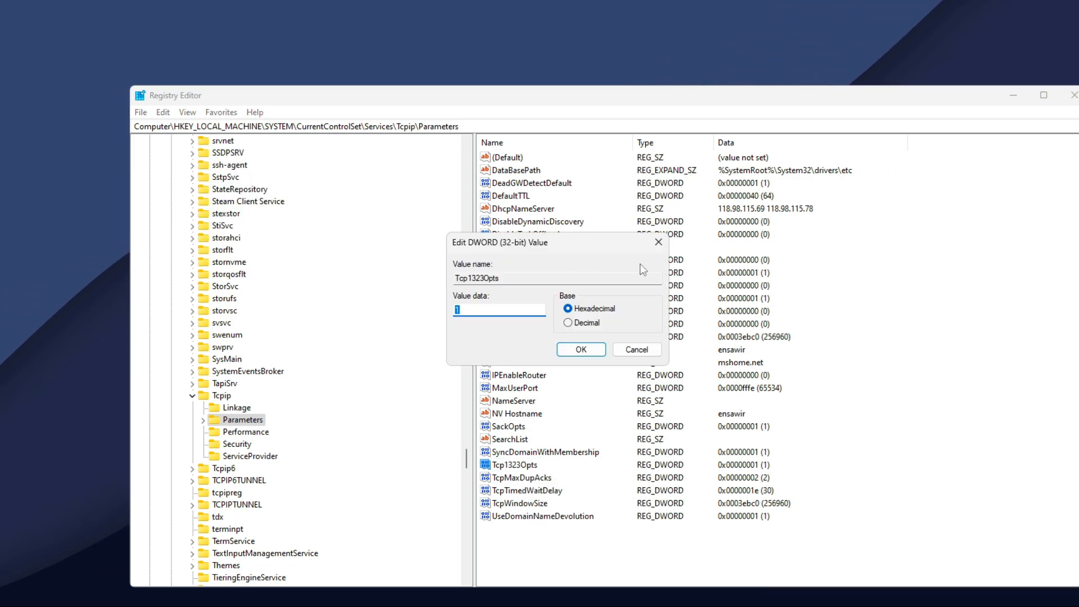
pyautogui.click(450, 312)
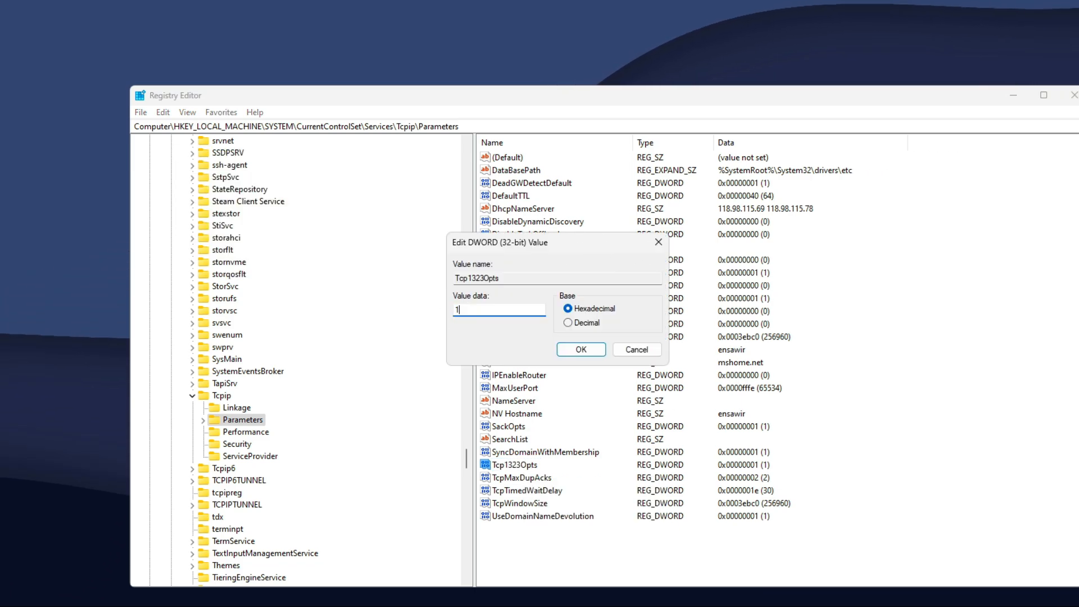
pyautogui.click(581, 349)
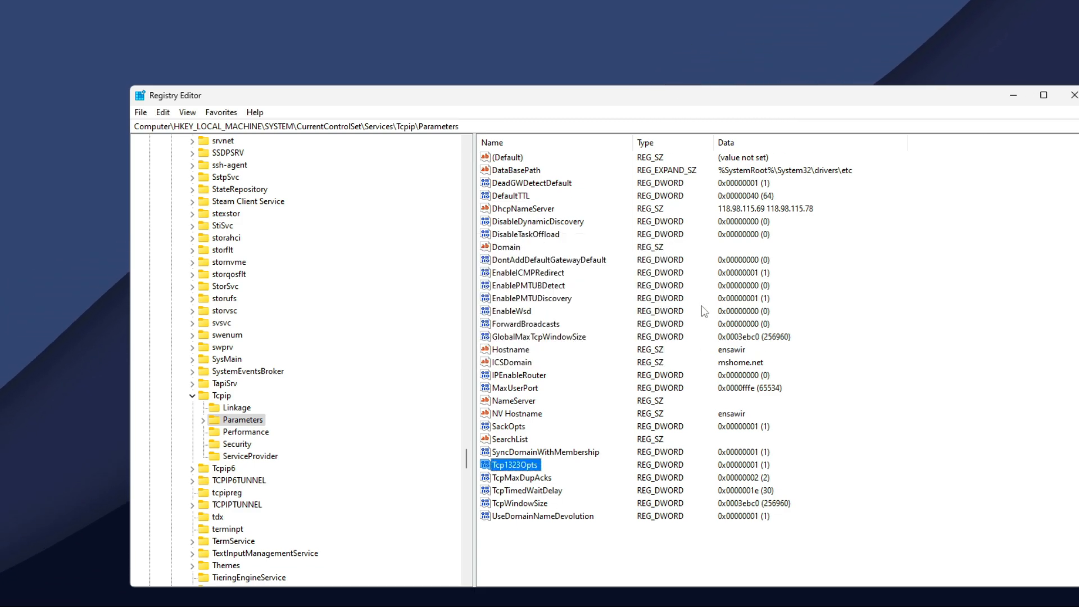
# Try to add a DWORD (32-bit) value named GlobalMaxTcpWindowSize to the Tcpip Parameters key, then delete the new entry
pyautogui.rightClick(825, 275)
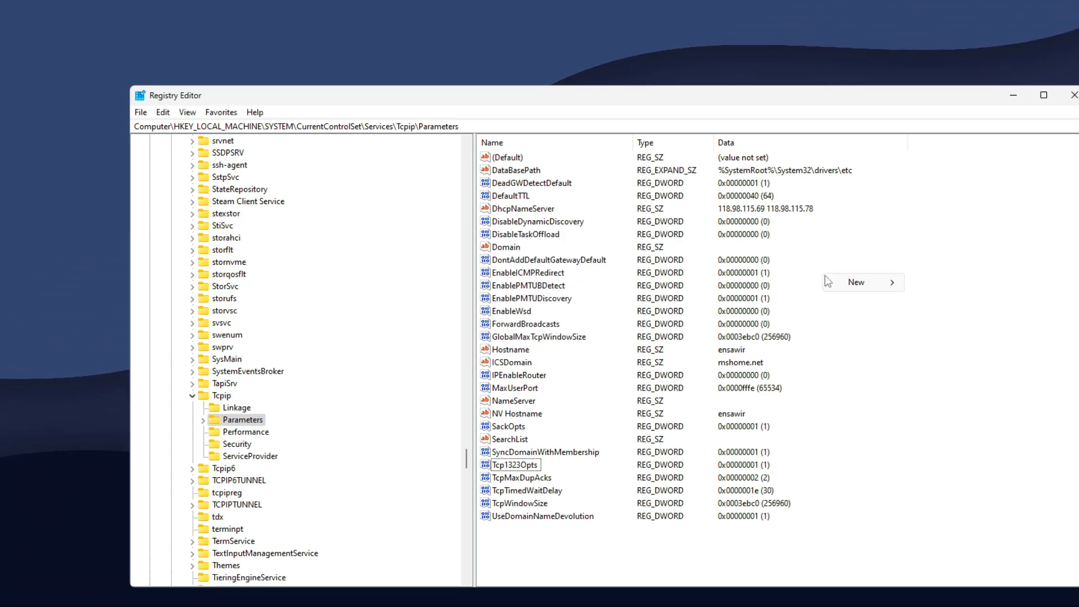
pyautogui.moveTo(865, 282)
pyautogui.click(964, 332)
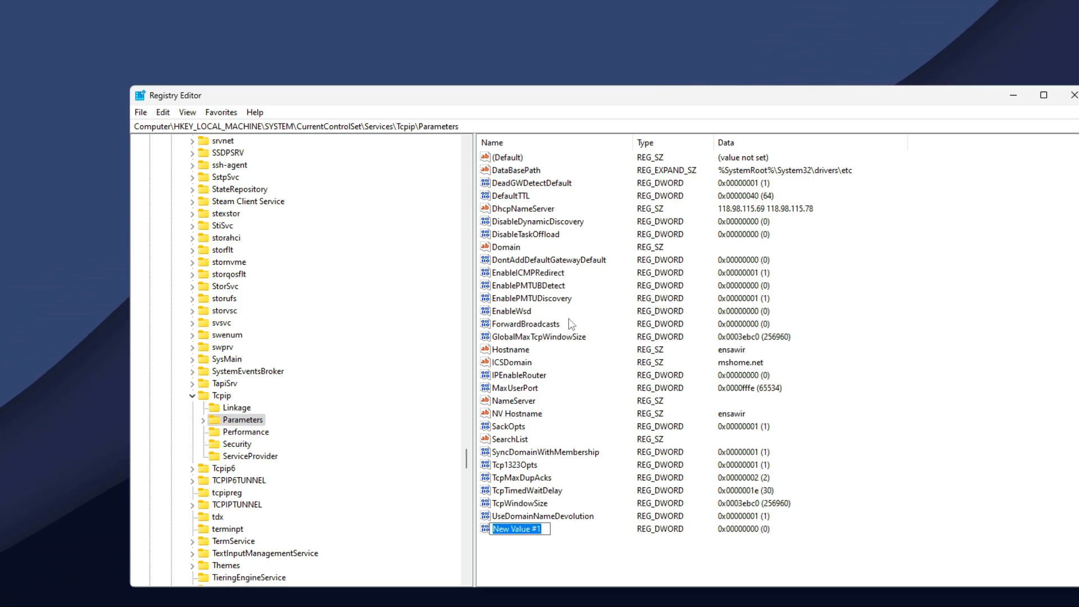
pyautogui.write('GlobalMaxT')
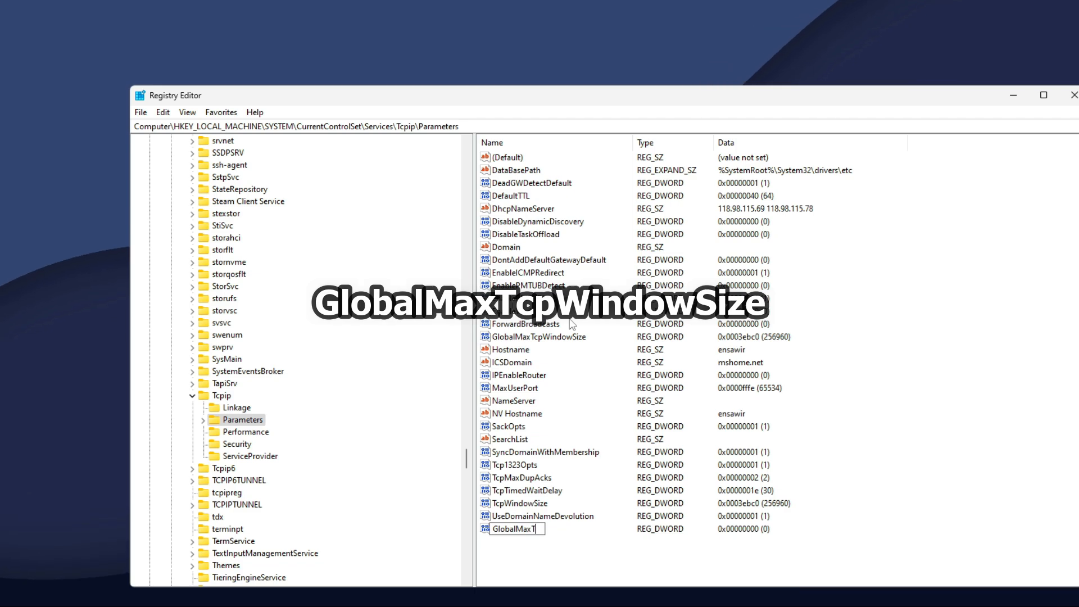
pyautogui.write('cpWindowS')
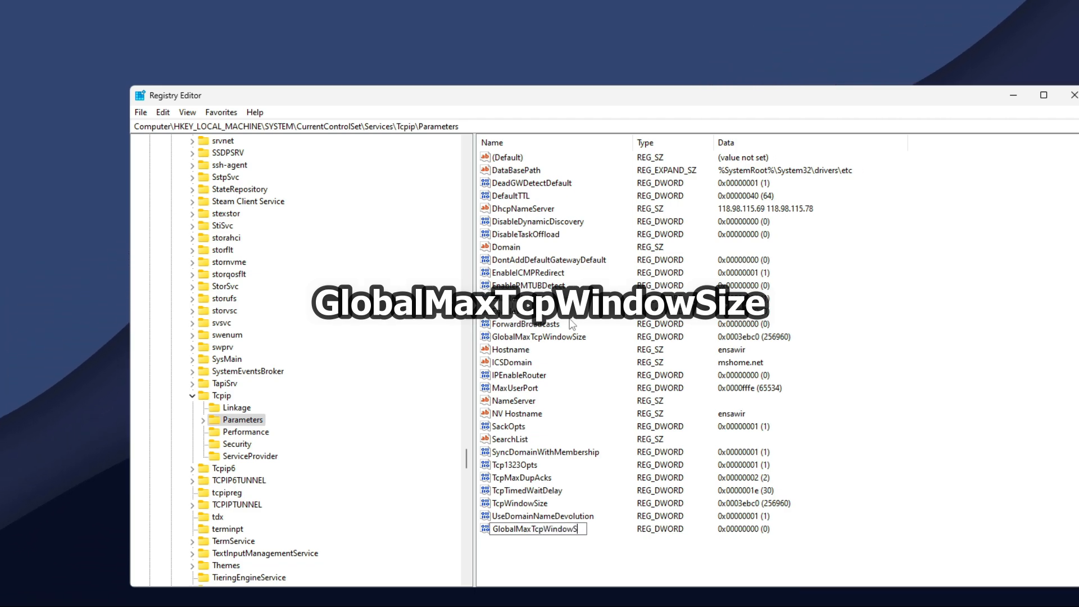
pyautogui.write('ize')
pyautogui.press('Return')
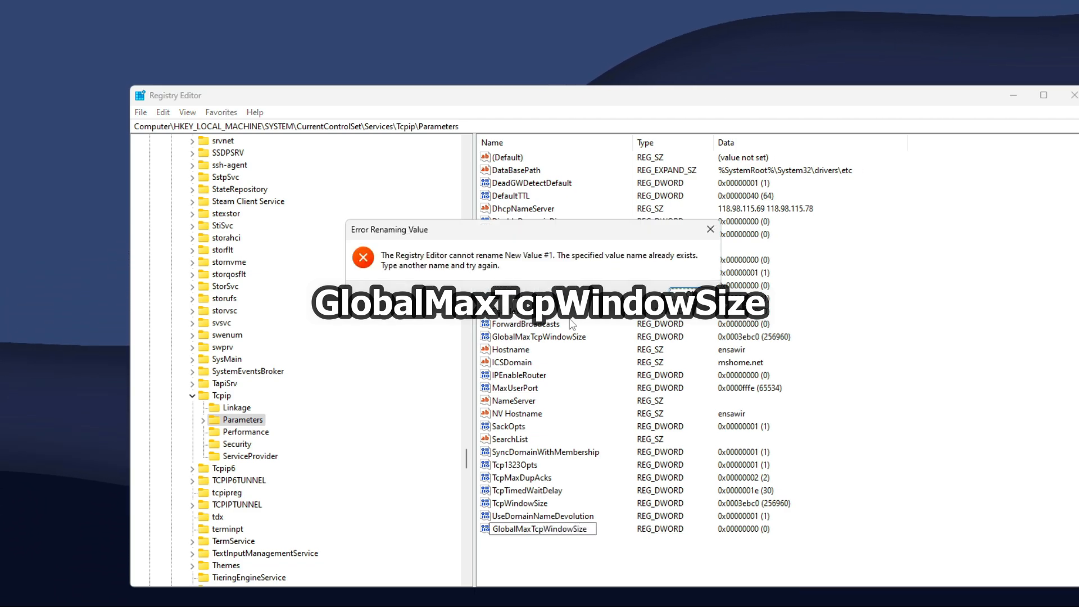
pyautogui.press('Return')
pyautogui.press('Delete')
pyautogui.press('Return')
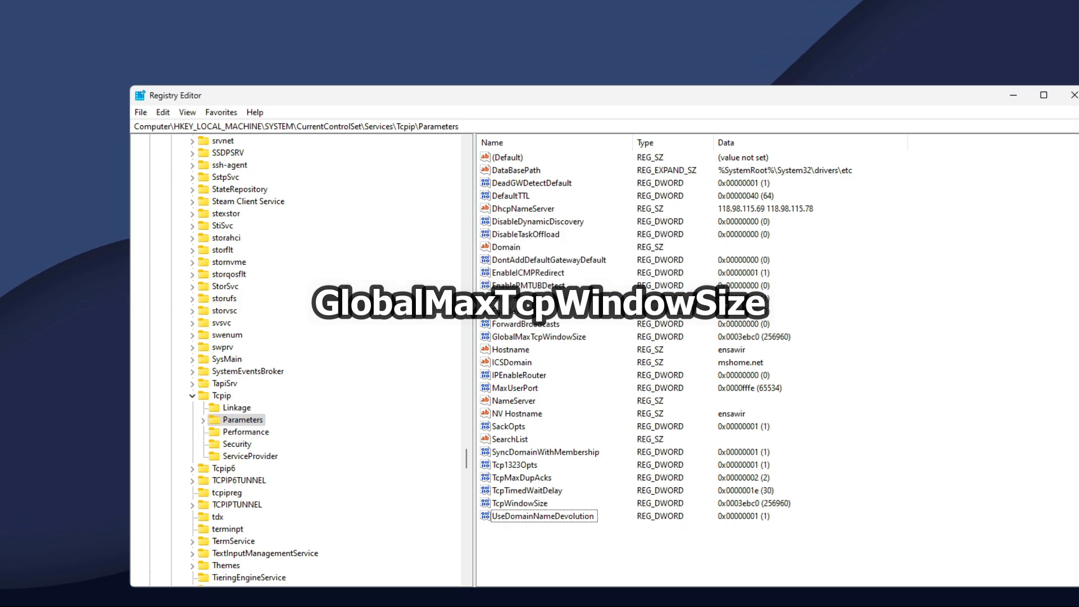
# Set the existing GlobalMaxTcpWindowSize value to 65535 in decimal base
pyautogui.click(535, 337)
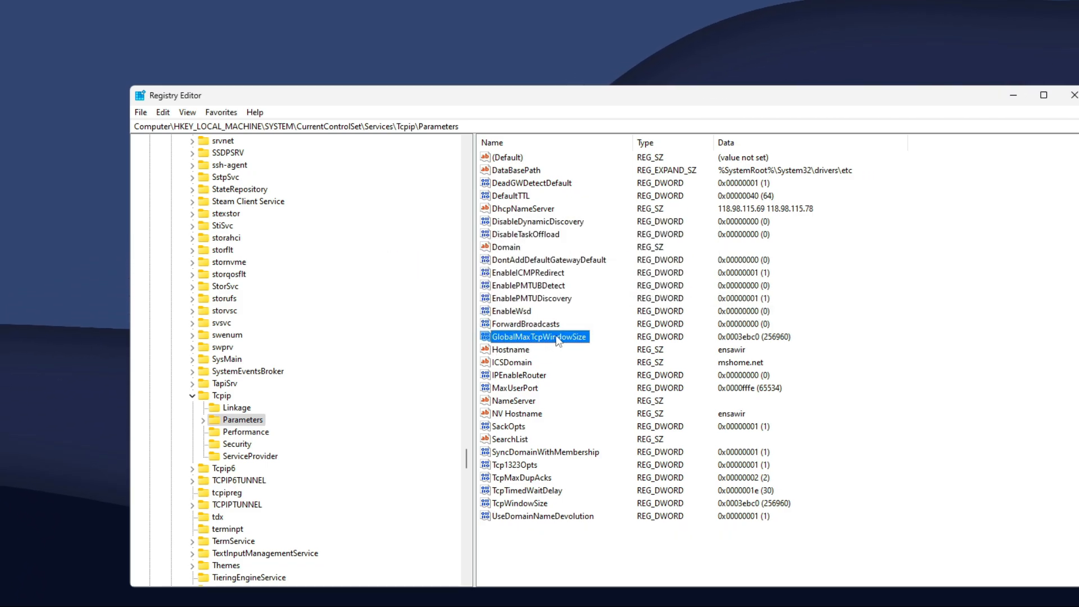
pyautogui.rightClick(534, 339)
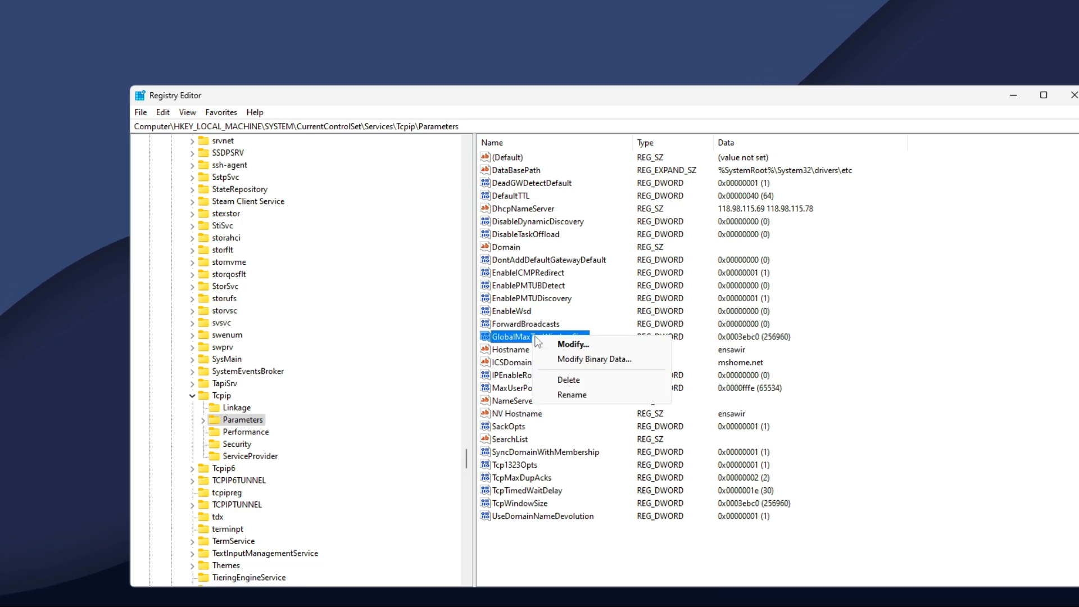
pyautogui.click(562, 344)
pyautogui.moveTo(315, 153); pyautogui.dragTo(594, 235)
pyautogui.click(582, 316)
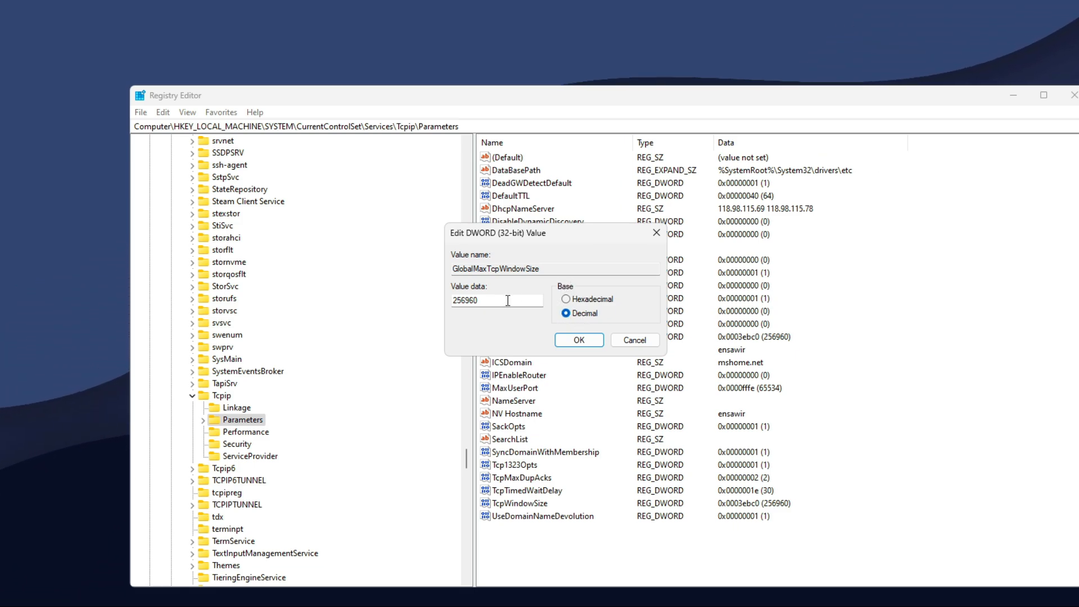
pyautogui.moveTo(508, 301); pyautogui.dragTo(426, 299)
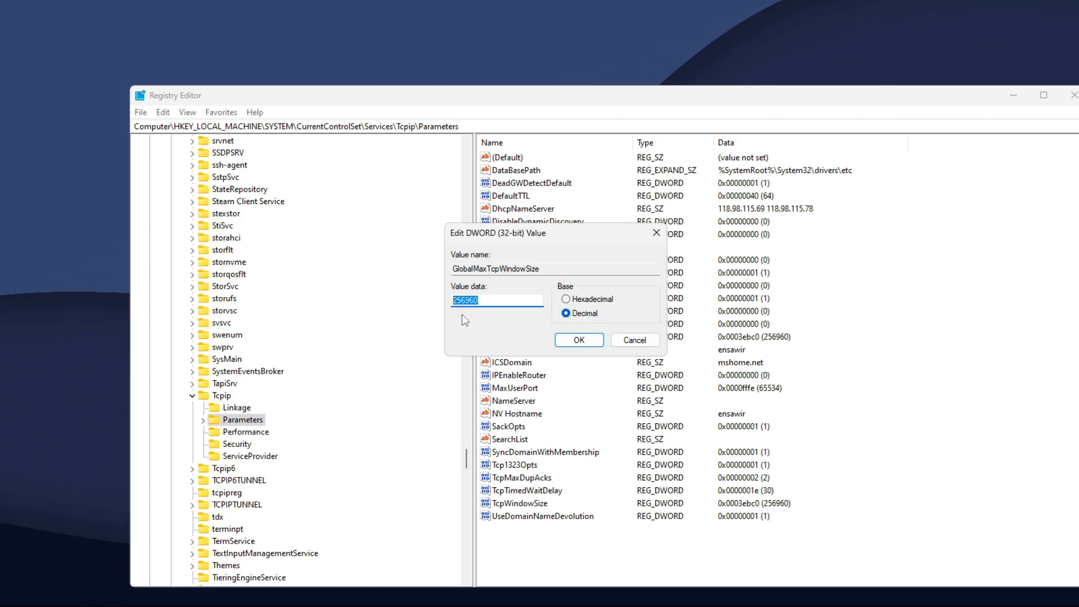
pyautogui.write('6')
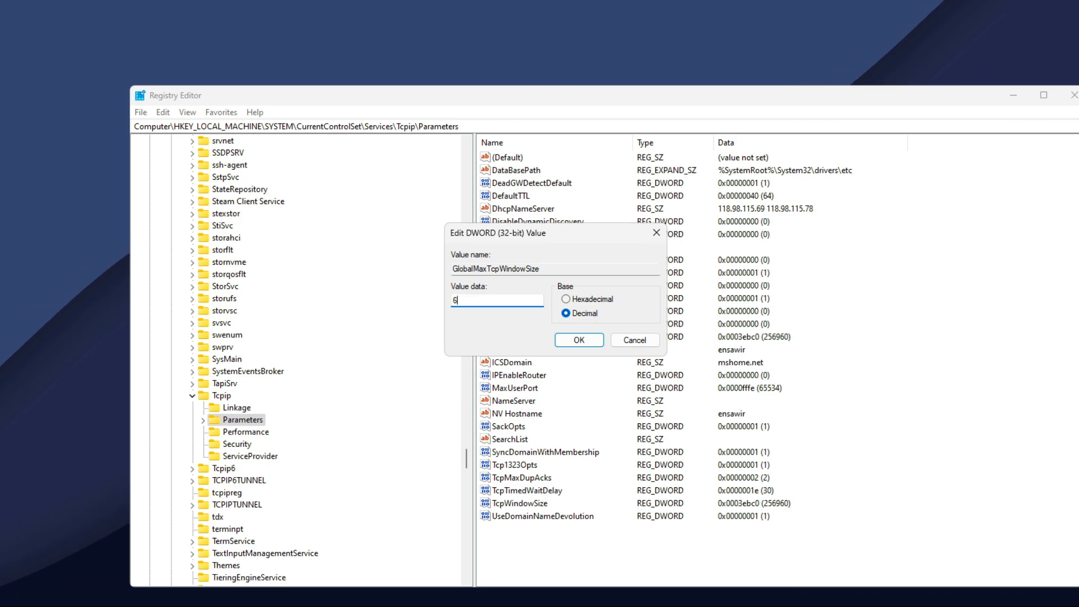
pyautogui.write('5535')
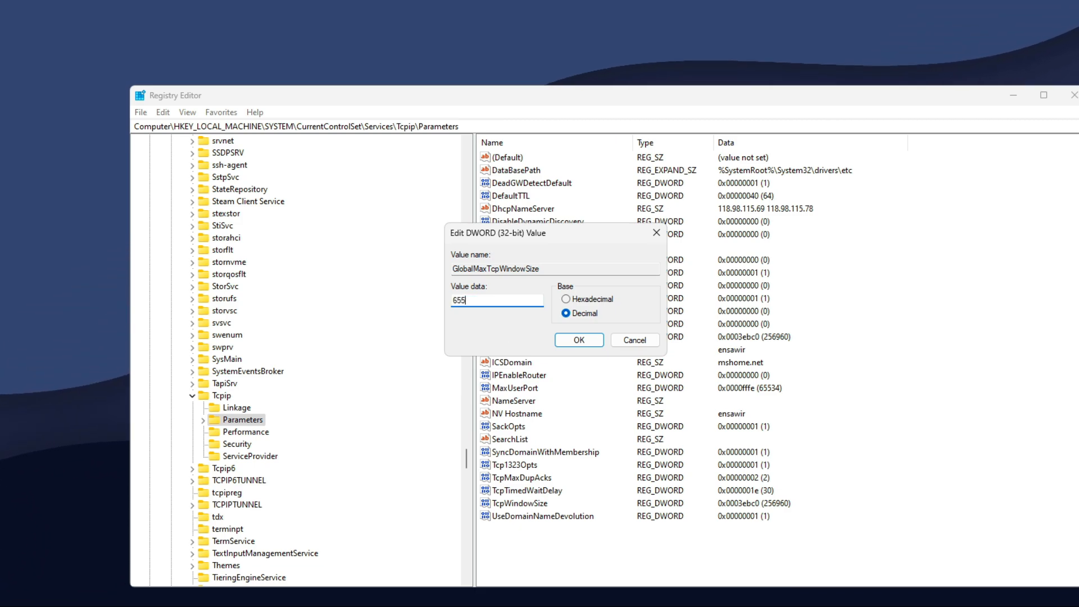
pyautogui.click(579, 341)
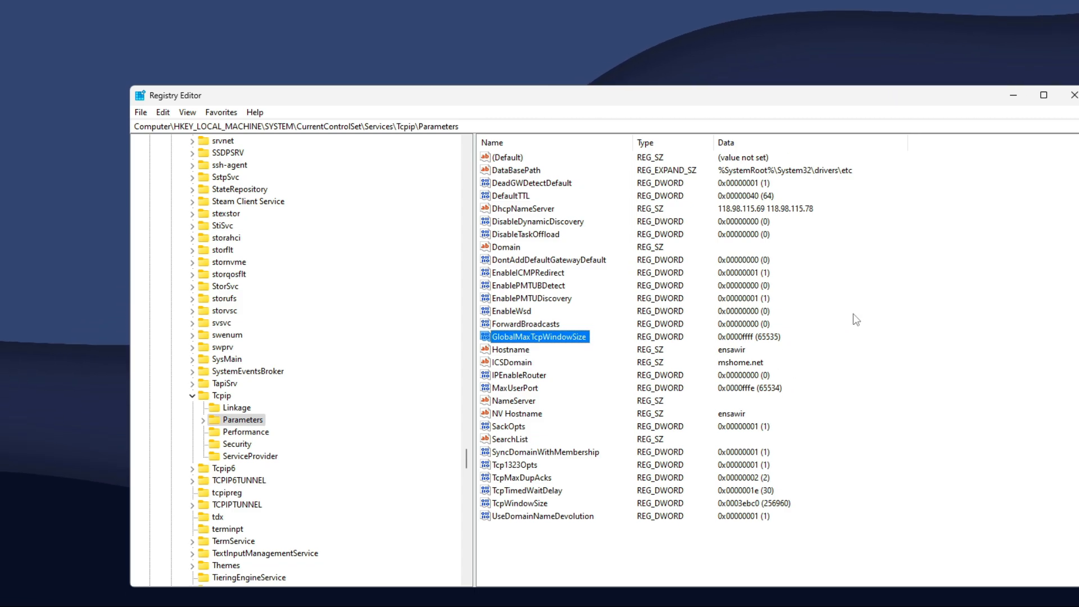
# Try to add a DWORD (32-bit) value named DefaultTTL to the Tcpip Parameters key, then delete the new entry
pyautogui.rightClick(862, 269)
pyautogui.moveTo(870, 272)
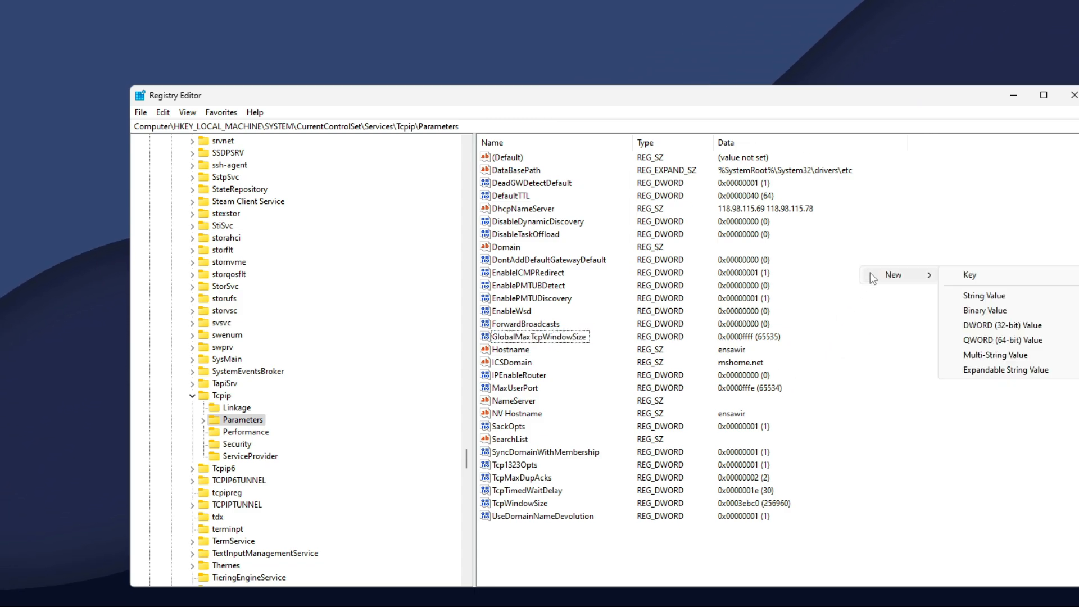
pyautogui.click(992, 325)
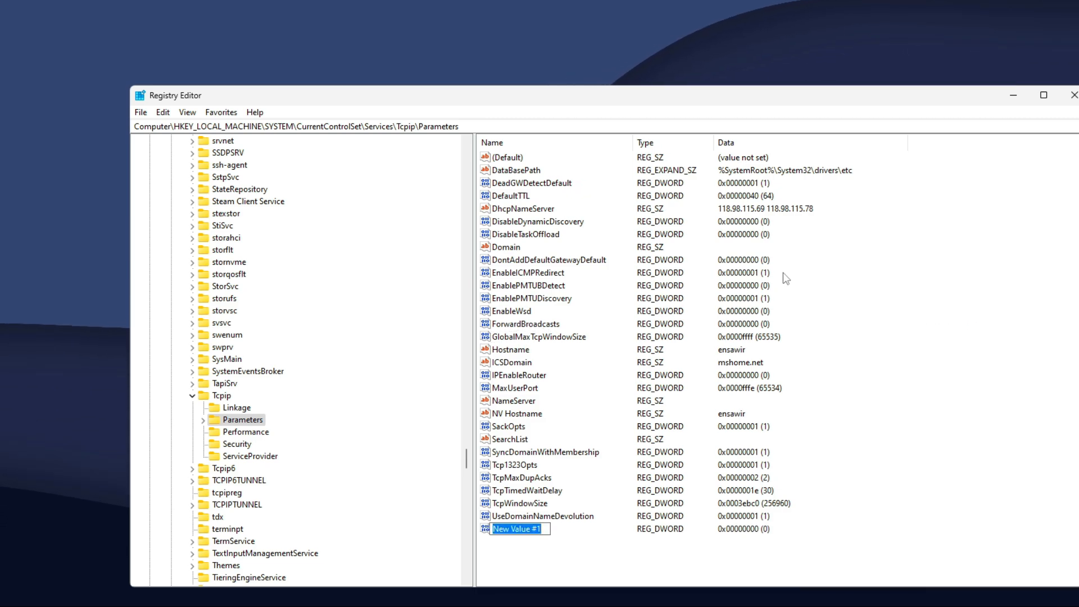
pyautogui.write('DefaultT')
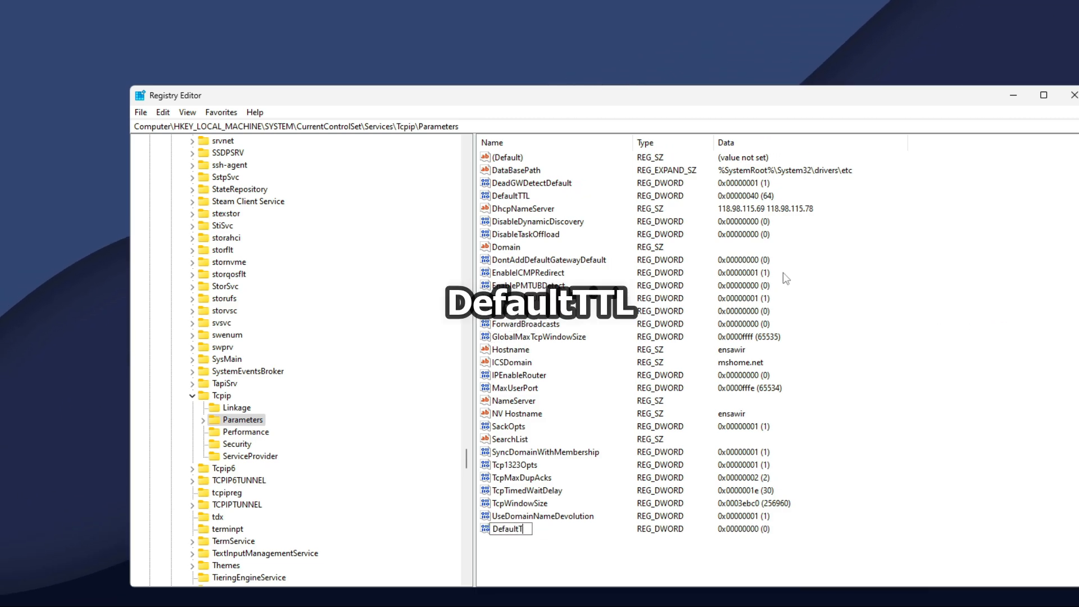
pyautogui.write('TL')
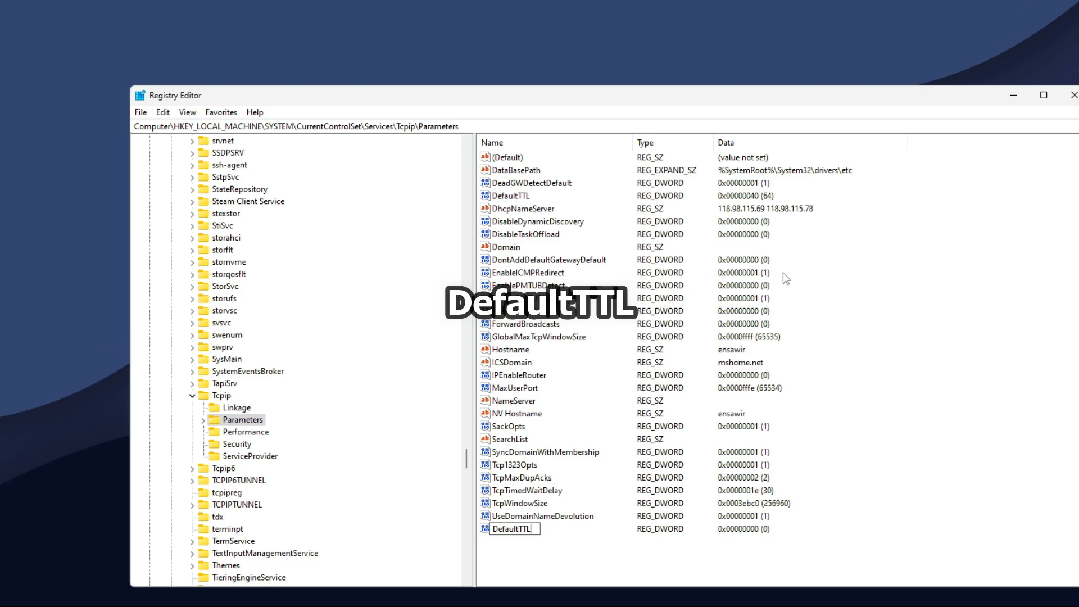
pyautogui.press('Return')
pyautogui.click(698, 293)
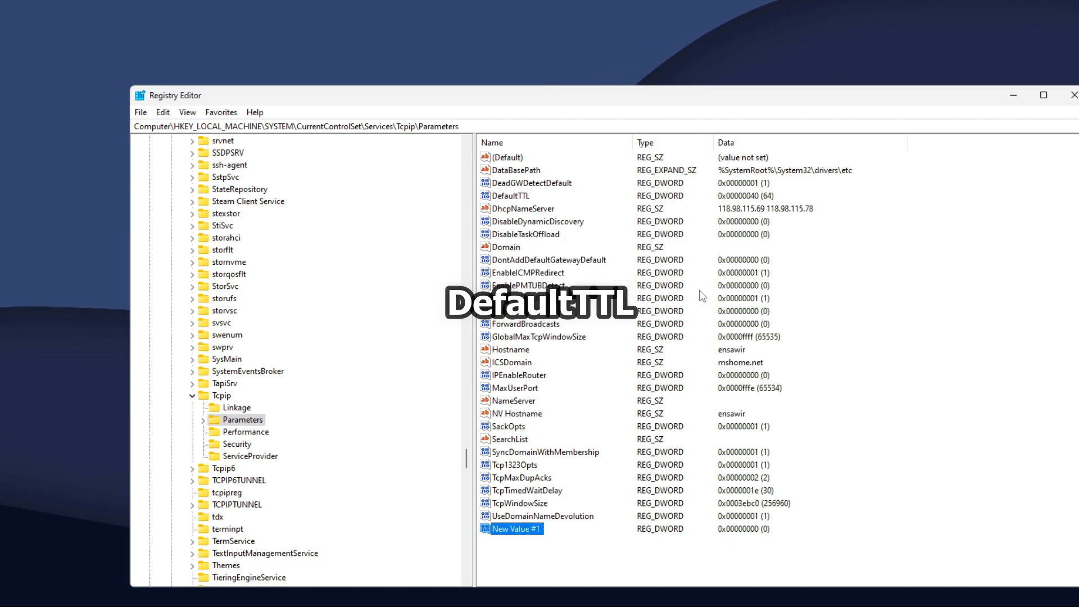
pyautogui.press('Delete')
pyautogui.press('Return')
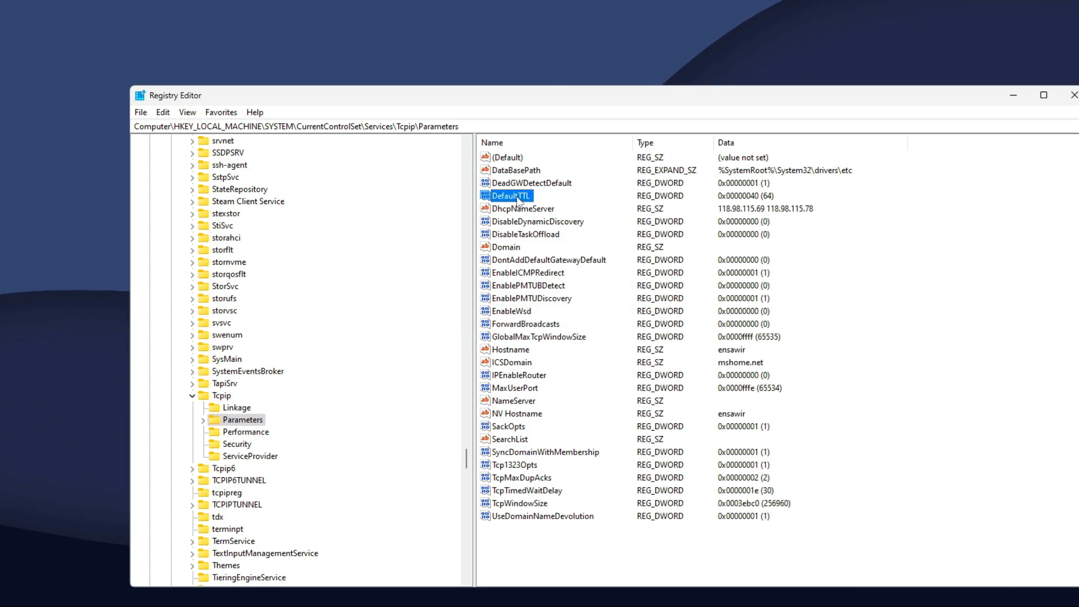
# Set the existing DefaultTTL value to 64 in decimal base
pyautogui.rightClick(518, 200)
pyautogui.click(584, 203)
pyautogui.moveTo(332, 158); pyautogui.dragTo(603, 237)
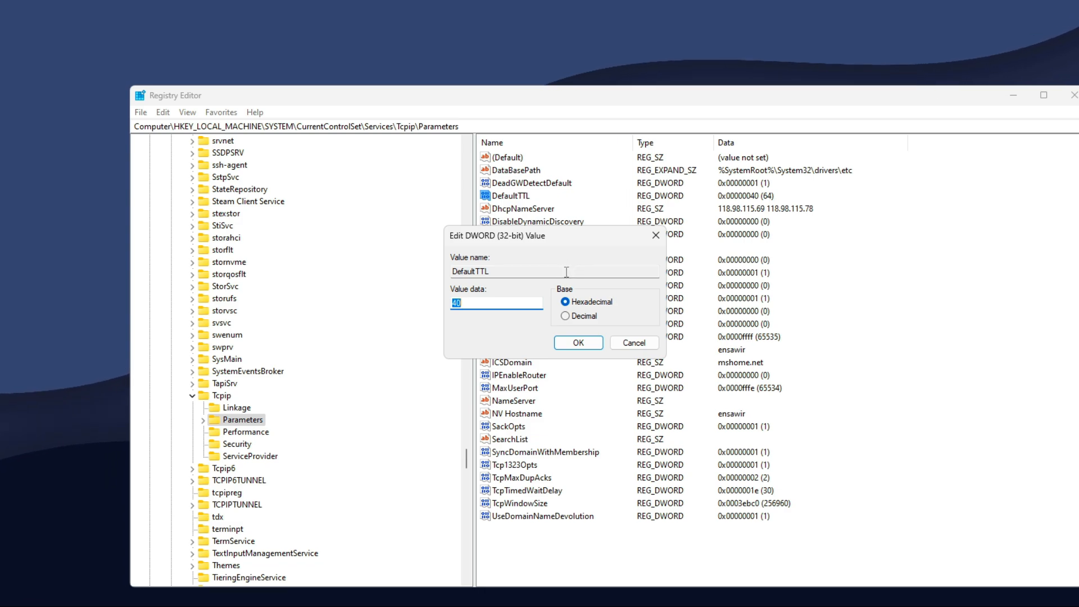
pyautogui.click(581, 316)
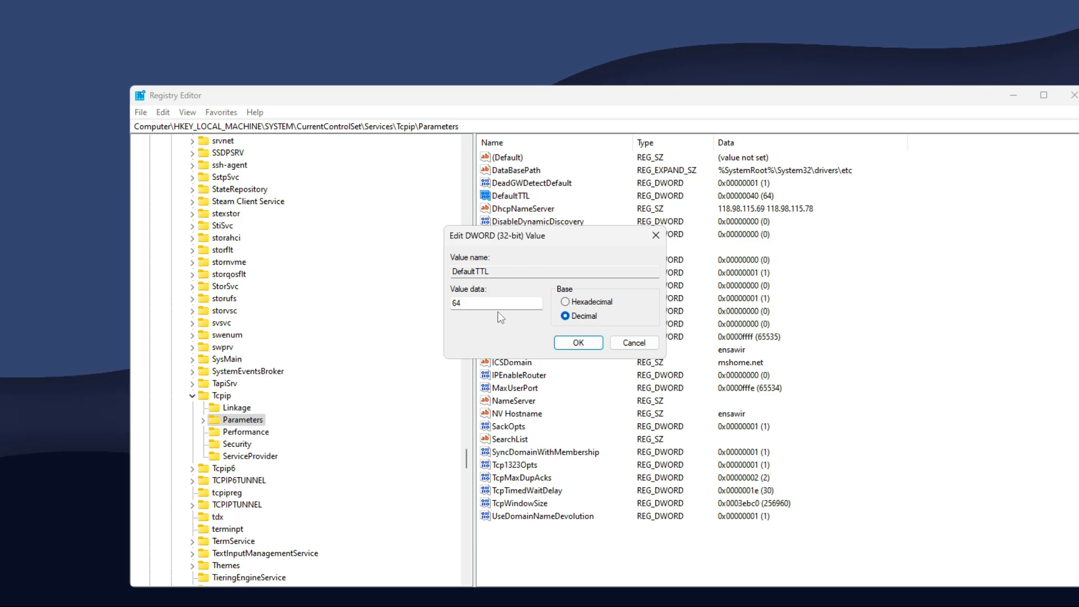
pyautogui.doubleClick(464, 305)
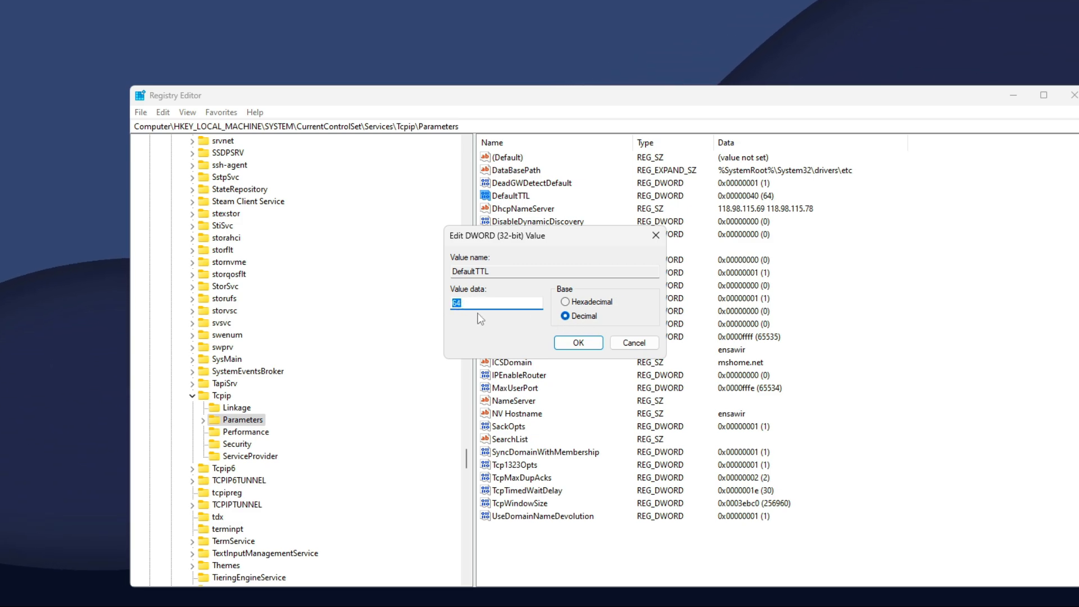
pyautogui.click(577, 342)
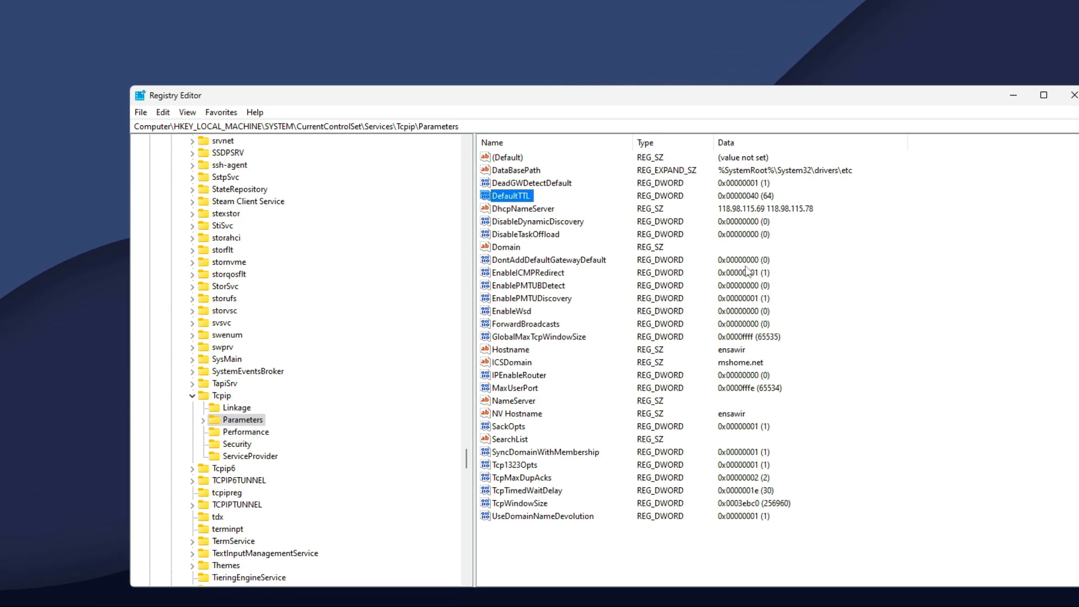
# Try to add a DWORD (32-bit) value named TcpMaxDupAcks to the Tcpip Parameters key, then delete the new entry
pyautogui.rightClick(816, 266)
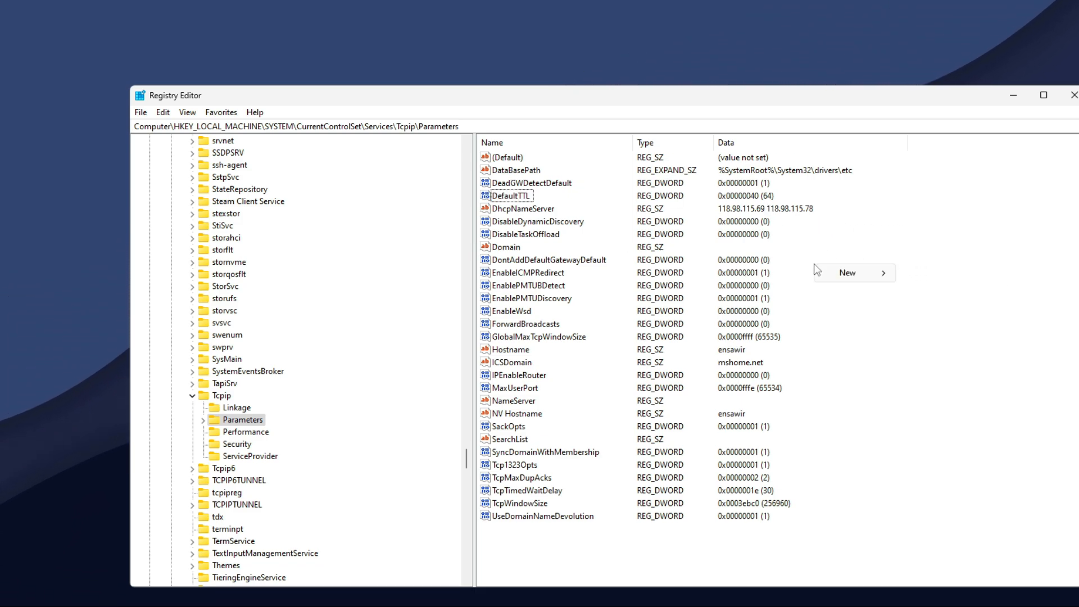
pyautogui.moveTo(831, 275)
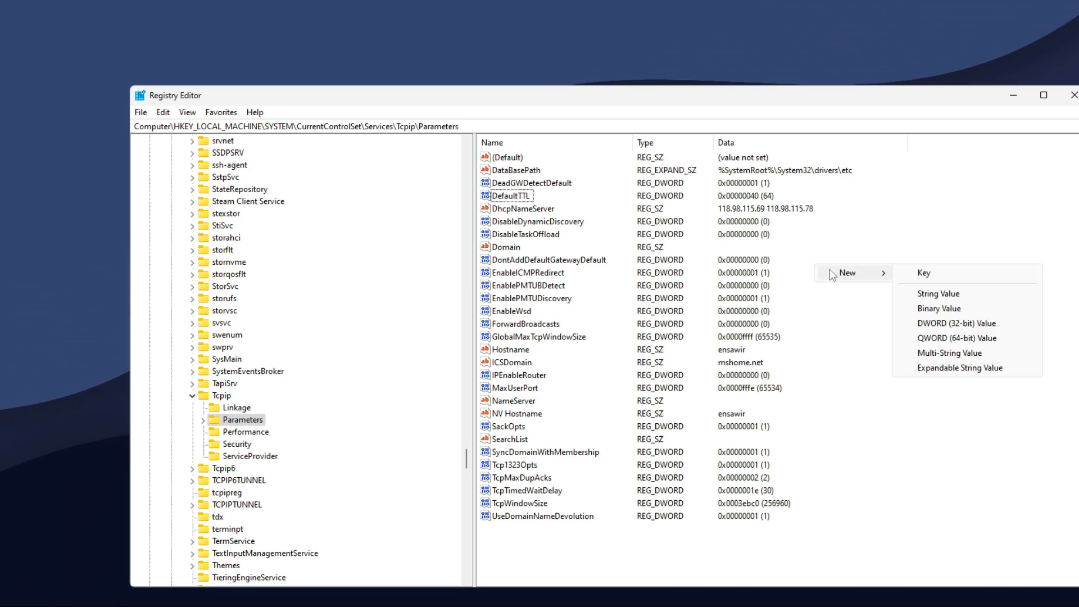
pyautogui.click(950, 323)
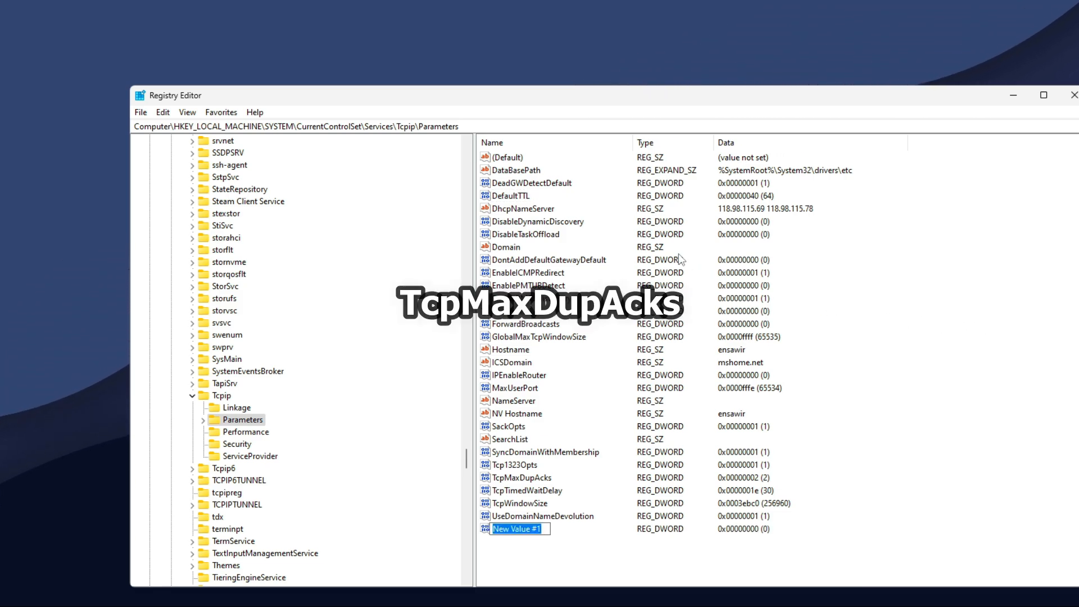
pyautogui.write('TcpM')
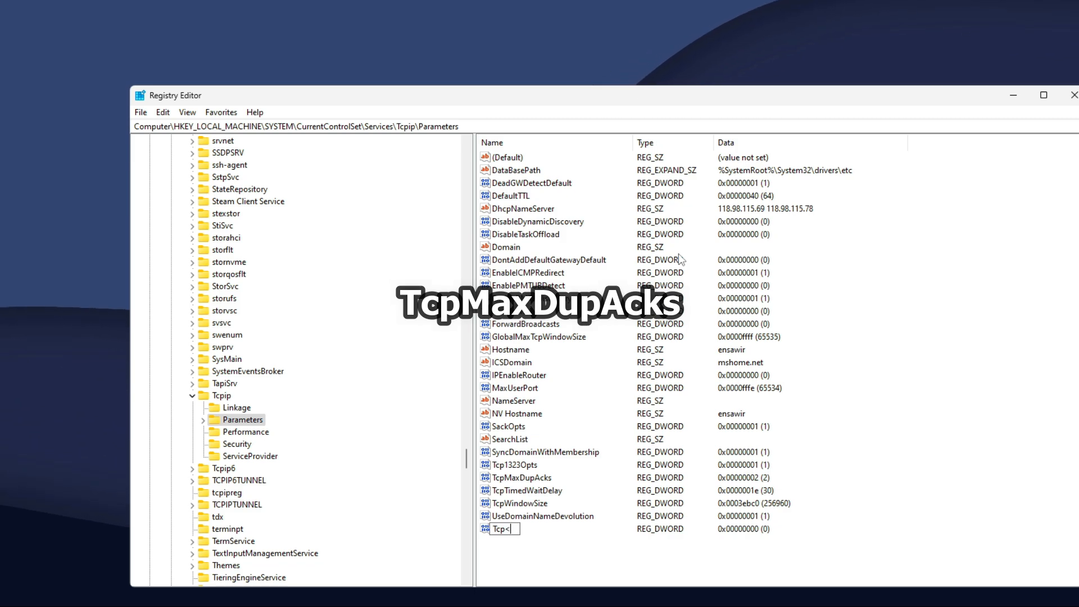
pyautogui.write('axDupA')
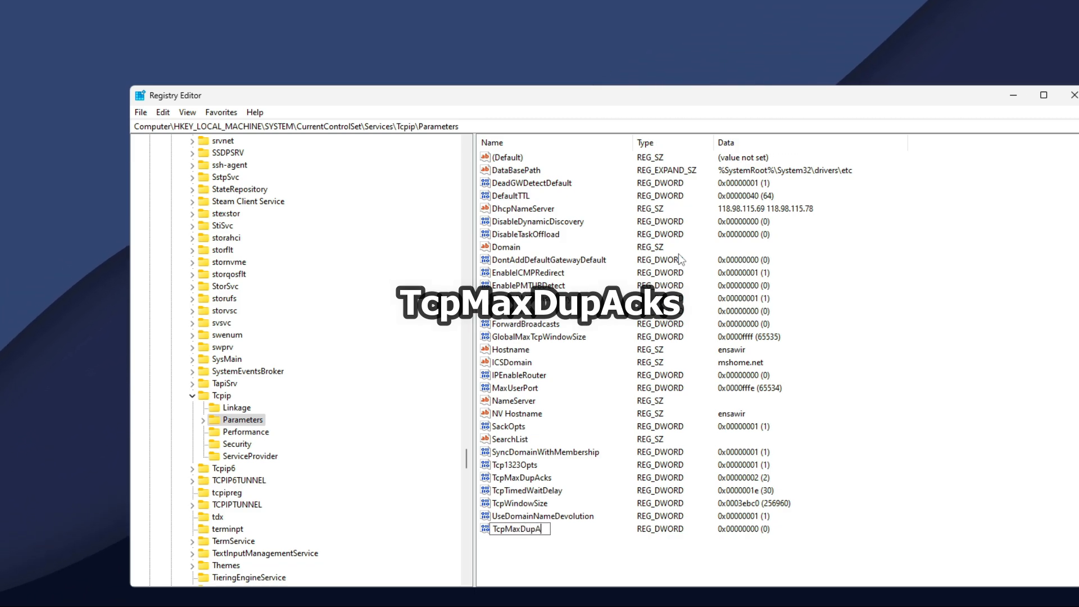
pyautogui.write('cks')
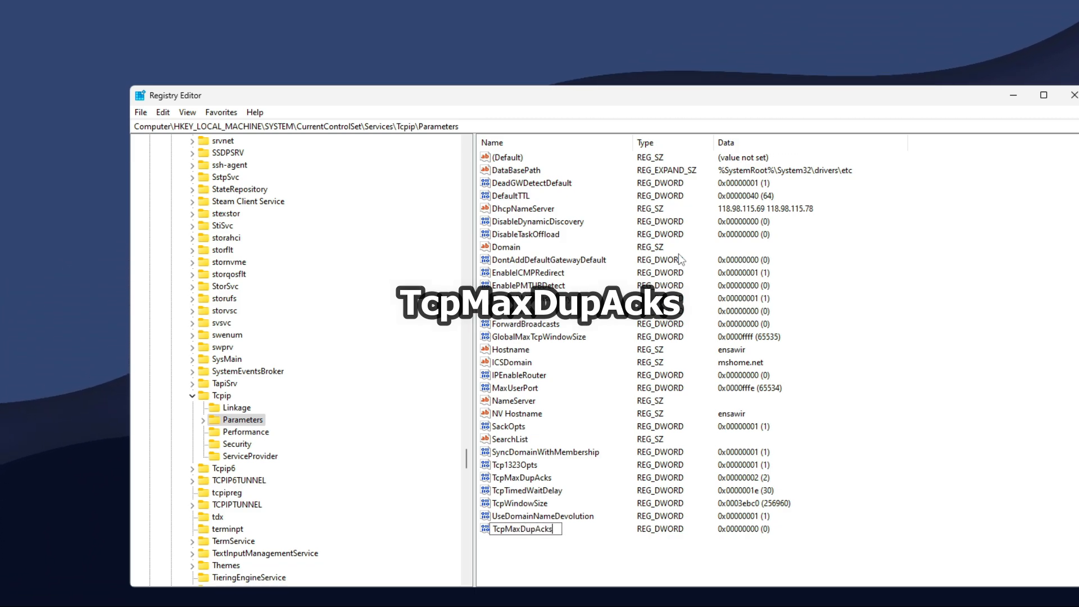
pyautogui.press('Return')
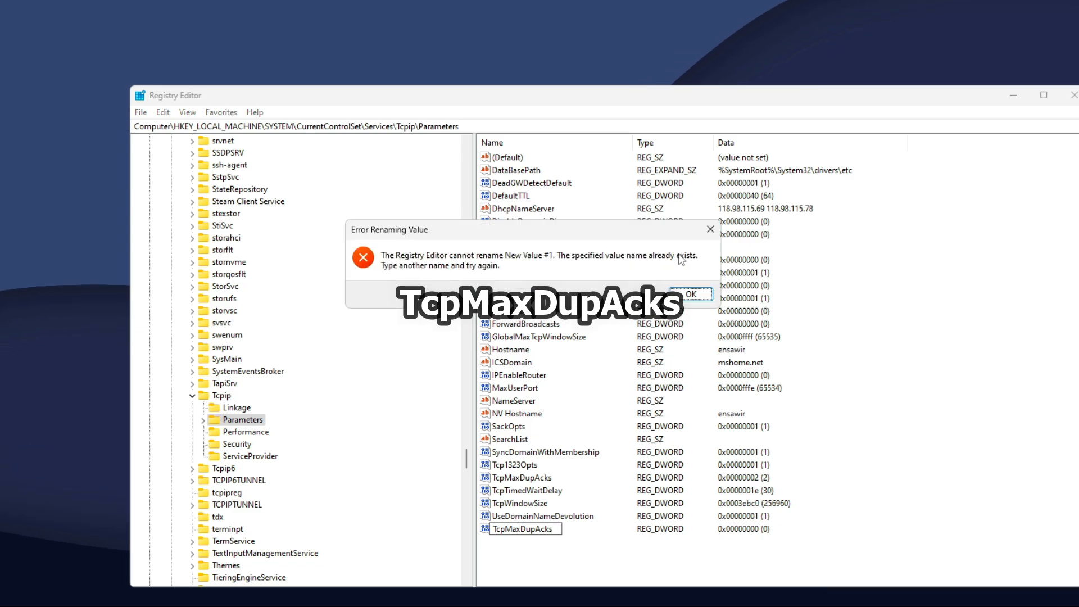
pyautogui.click(690, 294)
pyautogui.press('Delete')
pyautogui.press('Return')
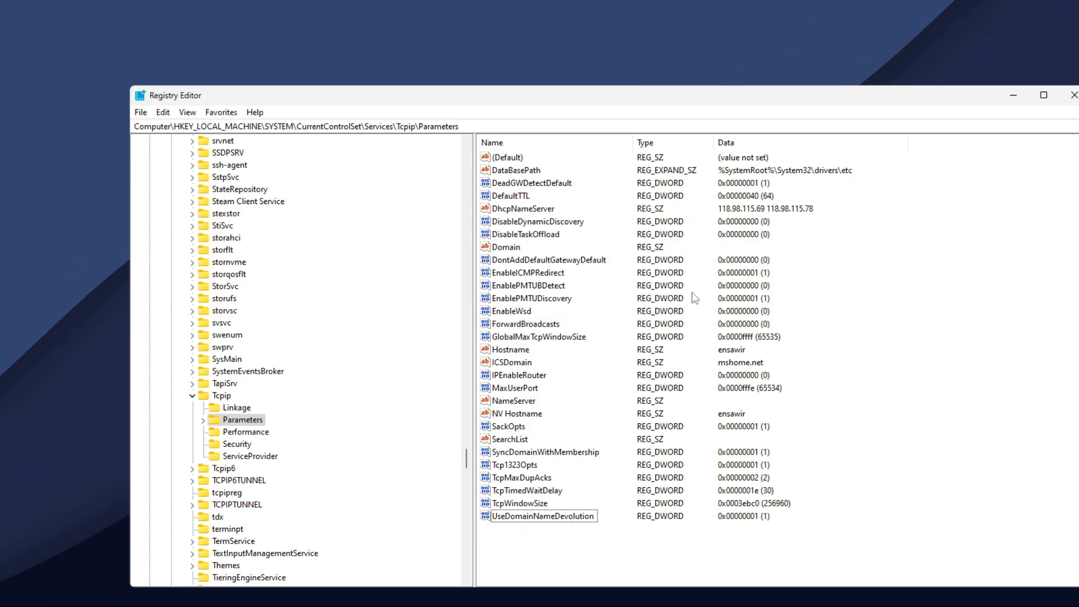
# Open the existing TcpMaxDupAcks value for editing and accept it as 2 in hexadecimal base
pyautogui.rightClick(551, 478)
pyautogui.click(571, 487)
pyautogui.moveTo(305, 151); pyautogui.dragTo(575, 238)
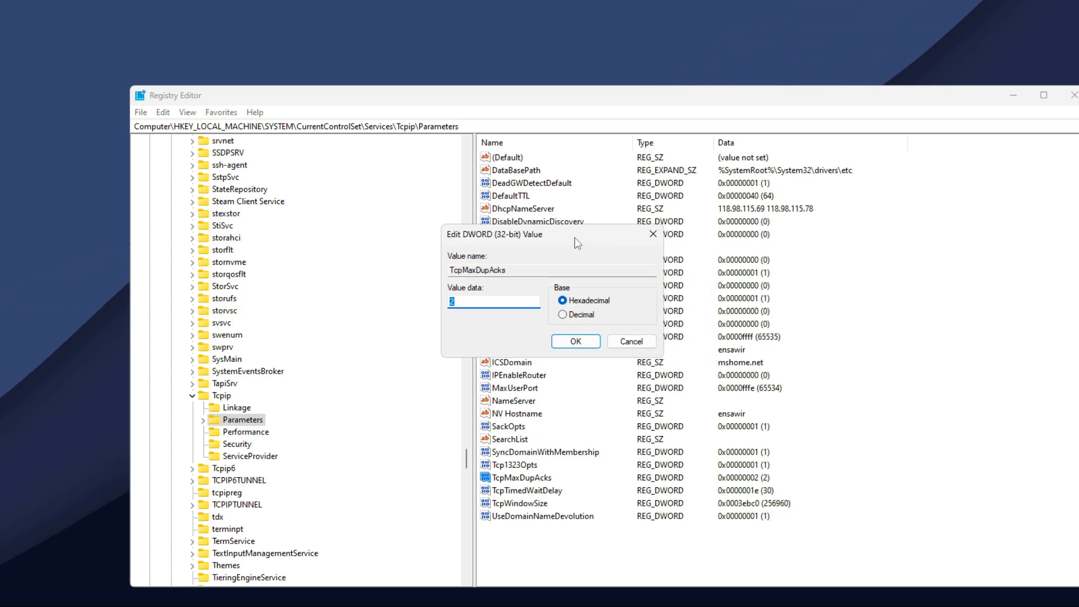
pyautogui.click(580, 341)
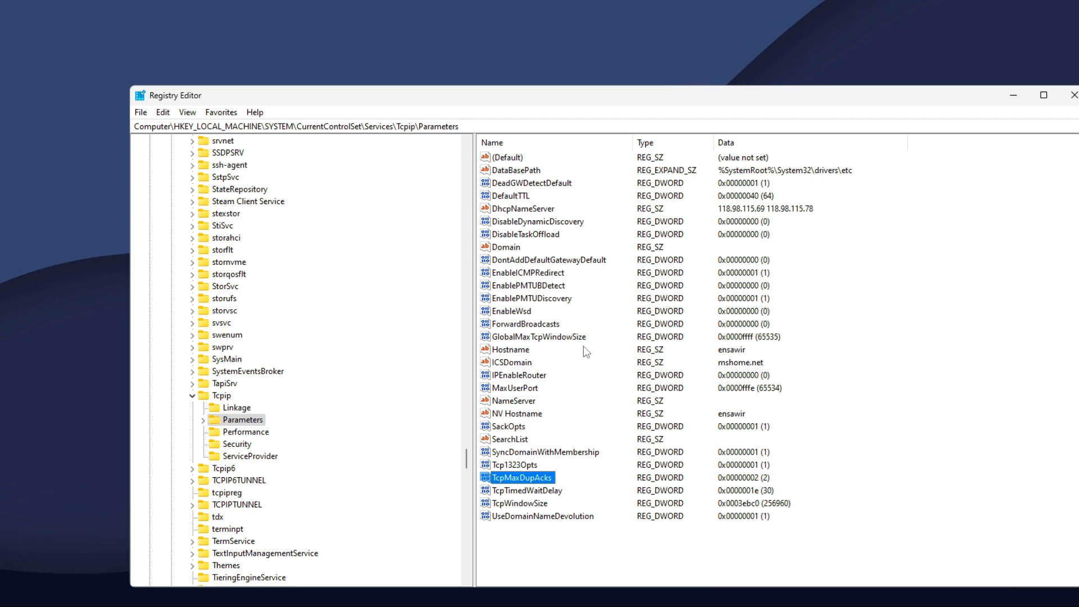
# Try to add a DWORD (32-bit) value named TcpTimedWaitDelay to the Tcpip Parameters key
pyautogui.rightClick(803, 250)
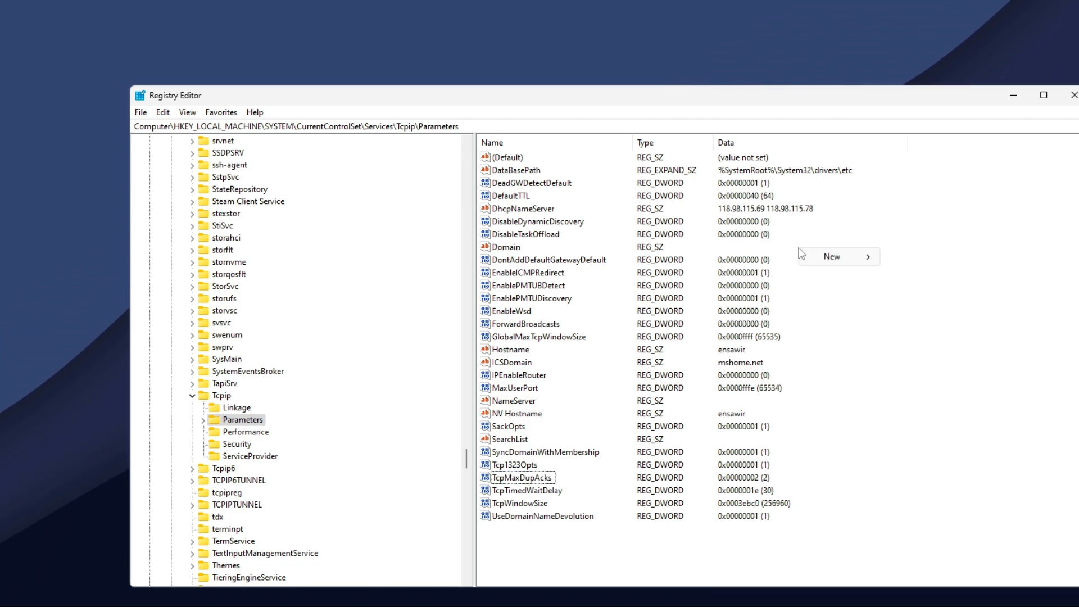
pyautogui.moveTo(814, 257)
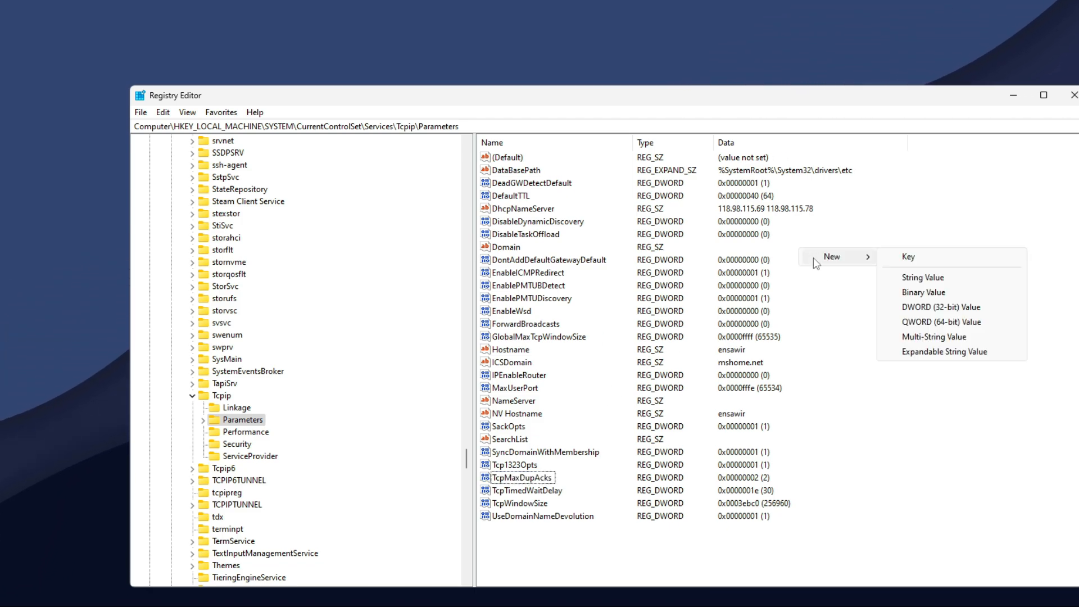
pyautogui.click(950, 308)
pyautogui.write('Tcp')
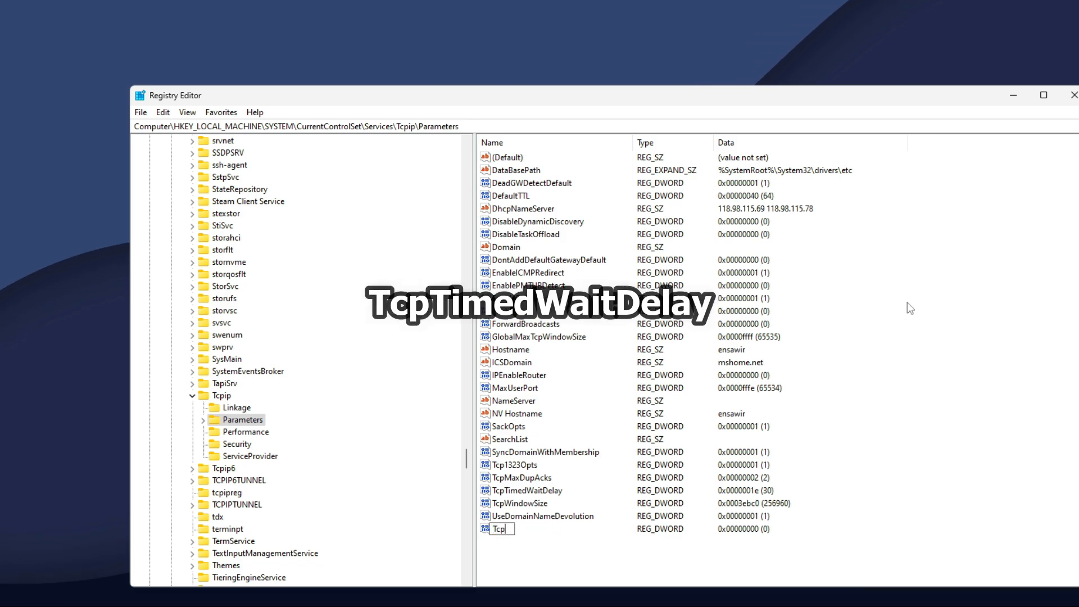
pyautogui.write('TimedW')
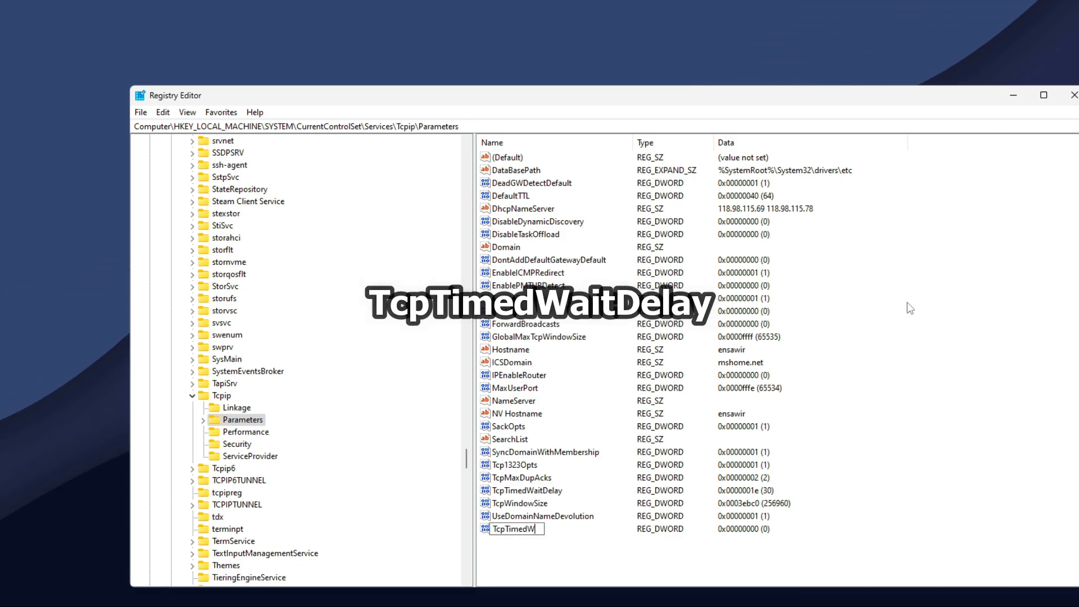
pyautogui.write('aitDelay')
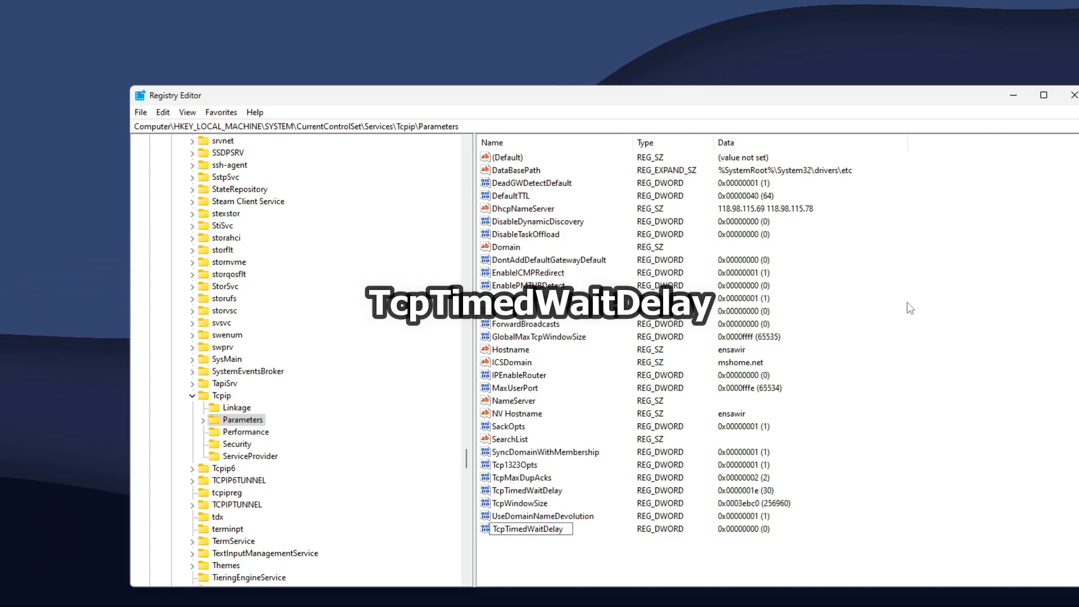
pyautogui.press('Return')
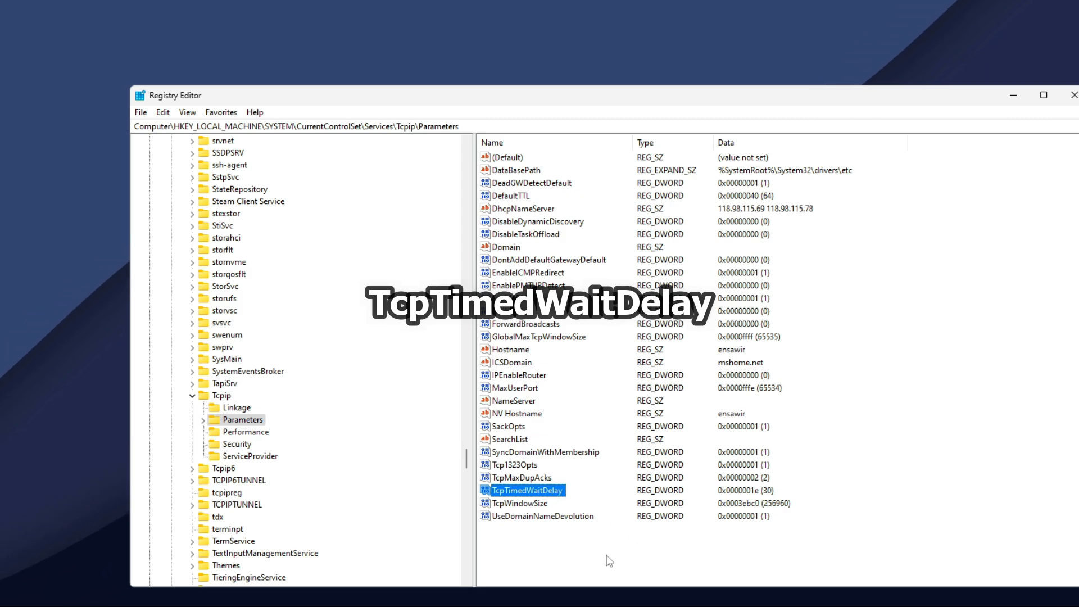
# Open the existing TcpTimedWaitDelay value for editing, switch it to decimal base and accept it as 30
pyautogui.rightClick(551, 488)
pyautogui.click(569, 497)
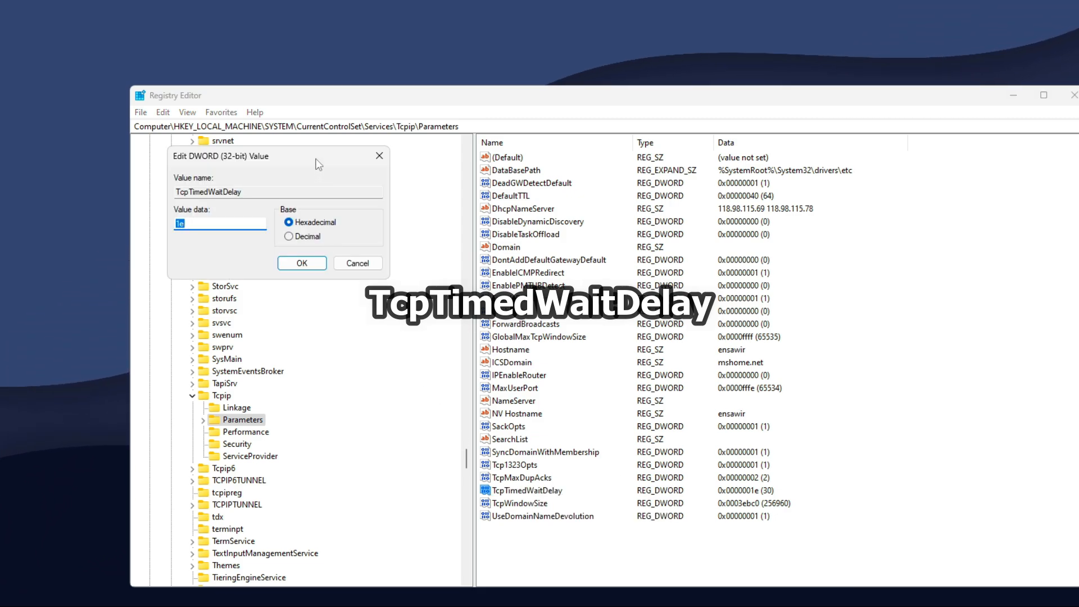
pyautogui.moveTo(318, 164); pyautogui.dragTo(593, 247)
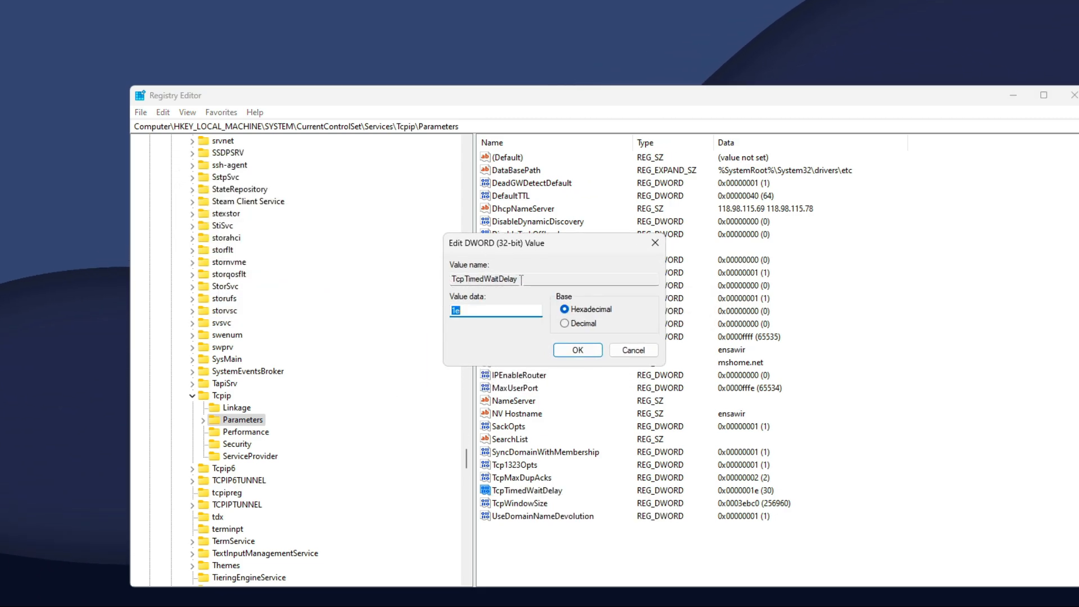
pyautogui.click(565, 323)
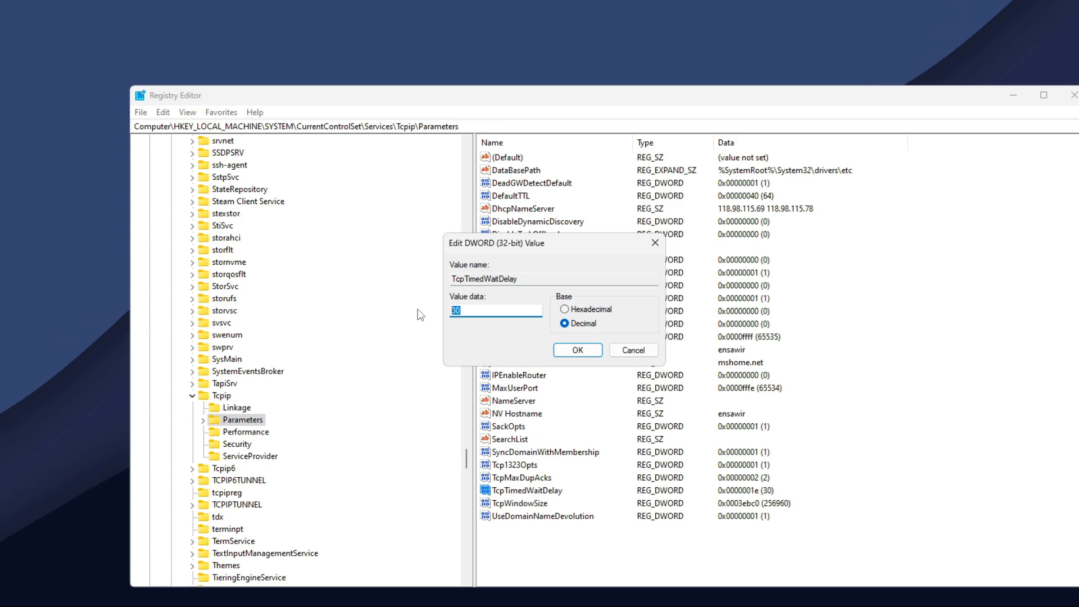
pyautogui.click(579, 351)
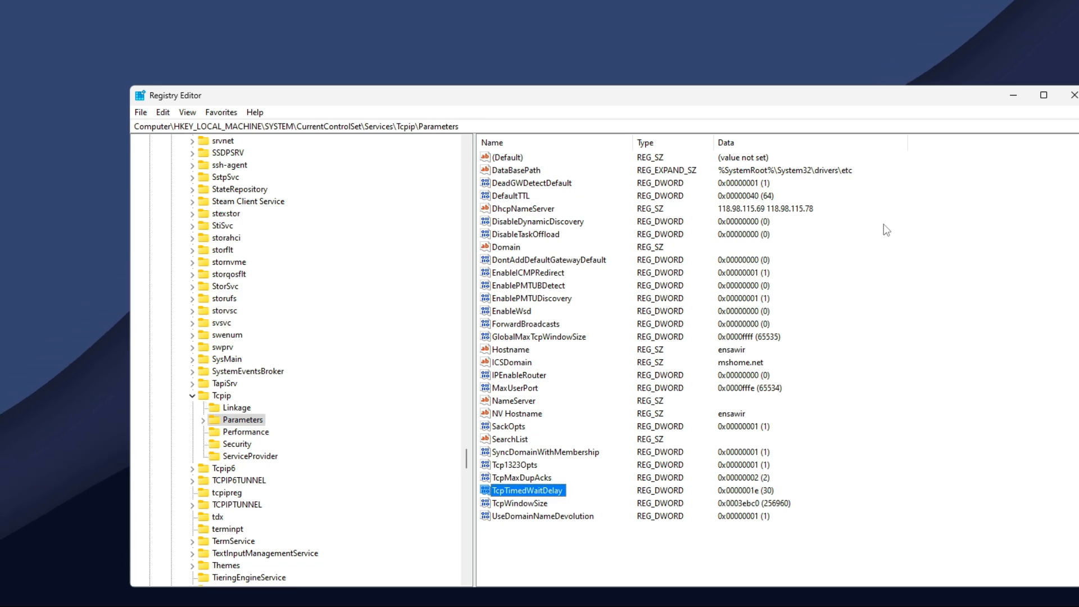
# Collapse the open registry branches from Tcpip through Services, CurrentControlSet and SYSTEM up to HKEY_LOCAL_MACHINE
pyautogui.click(192, 395)
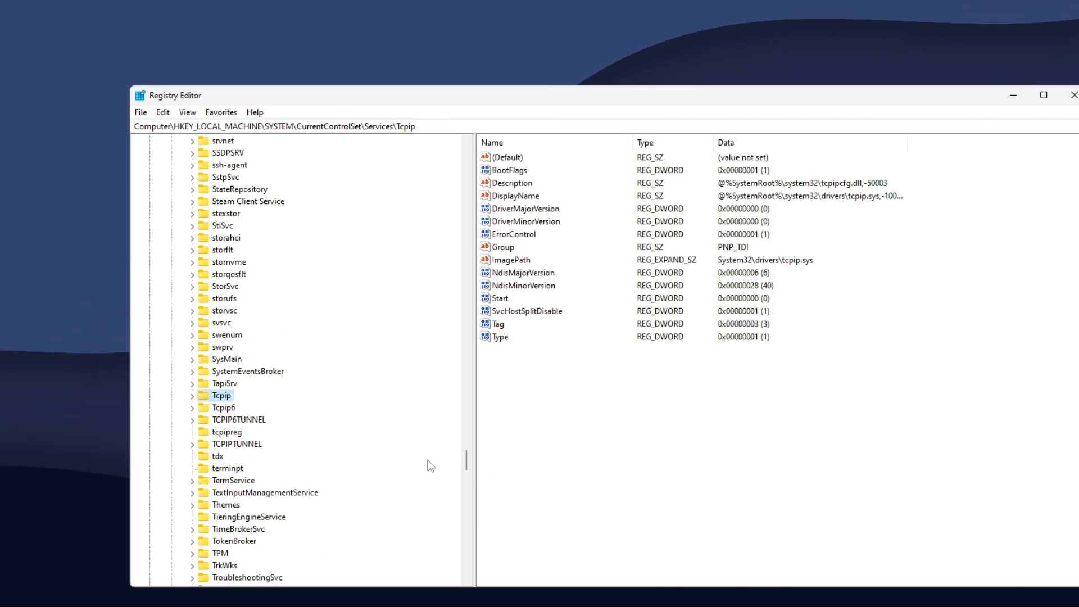
pyautogui.moveTo(466, 458); pyautogui.dragTo(487, 149)
pyautogui.click(181, 345)
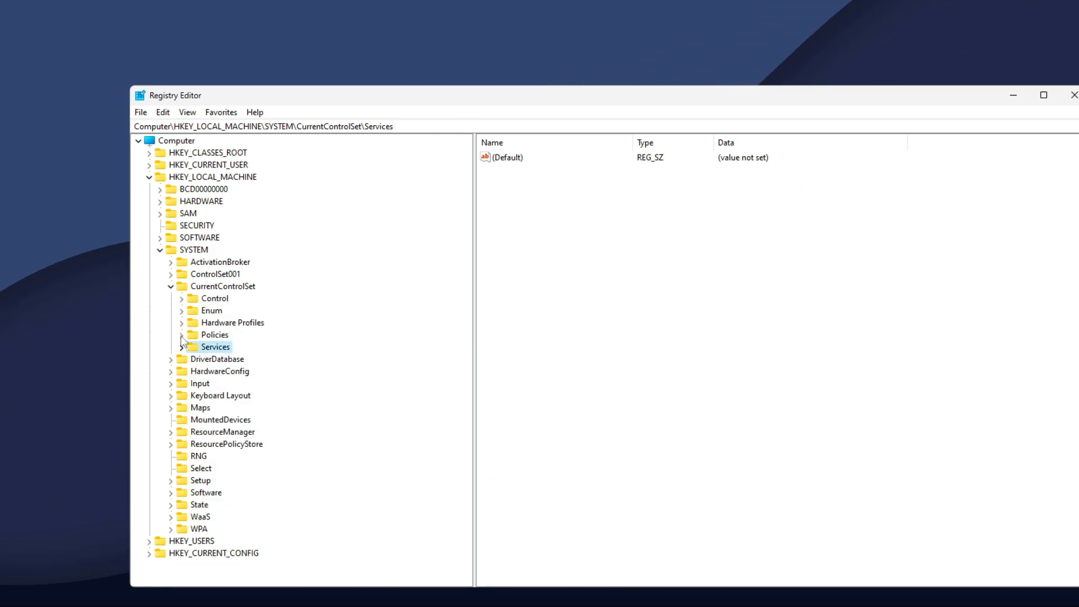
pyautogui.click(170, 286)
pyautogui.click(160, 250)
pyautogui.click(149, 177)
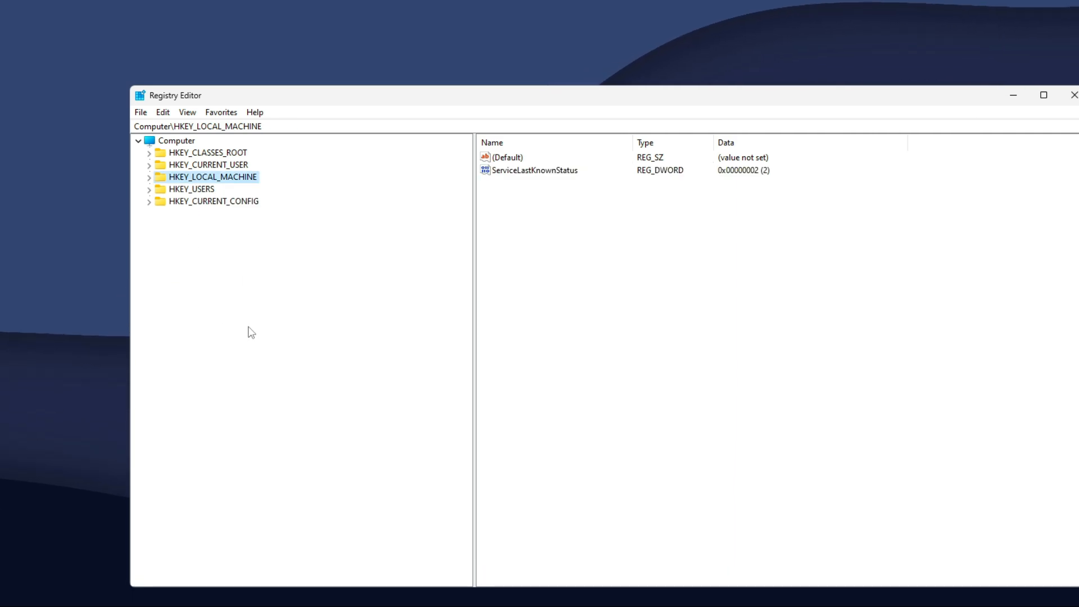
# Expand the registry path HKEY_LOCAL_MACHINE > SYSTEM > CurrentControlSet > Services
pyautogui.click(149, 177)
pyautogui.click(160, 249)
pyautogui.click(159, 250)
pyautogui.click(170, 286)
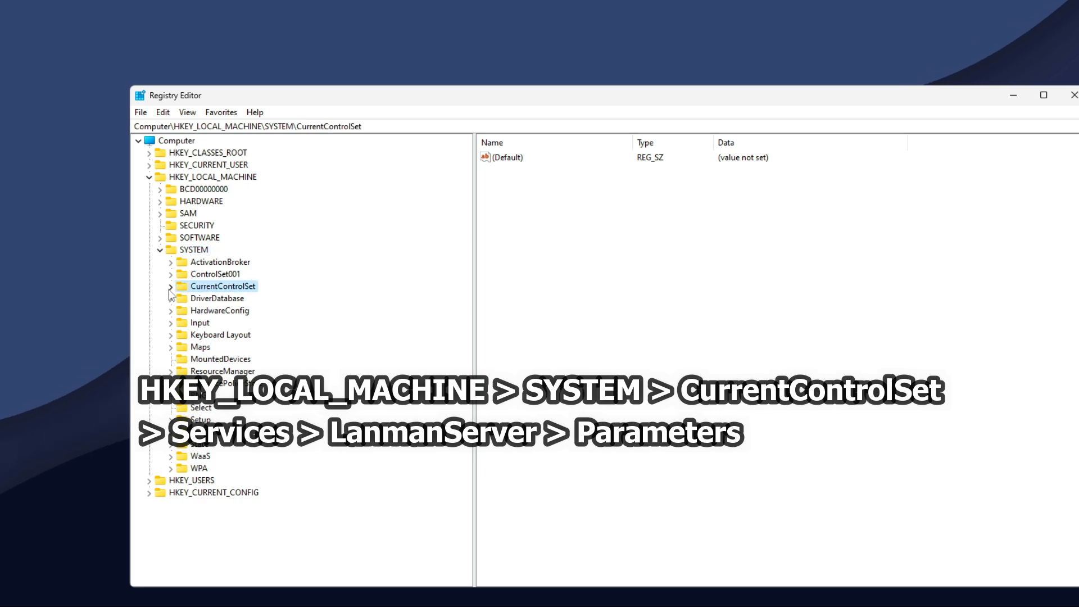
pyautogui.click(170, 286)
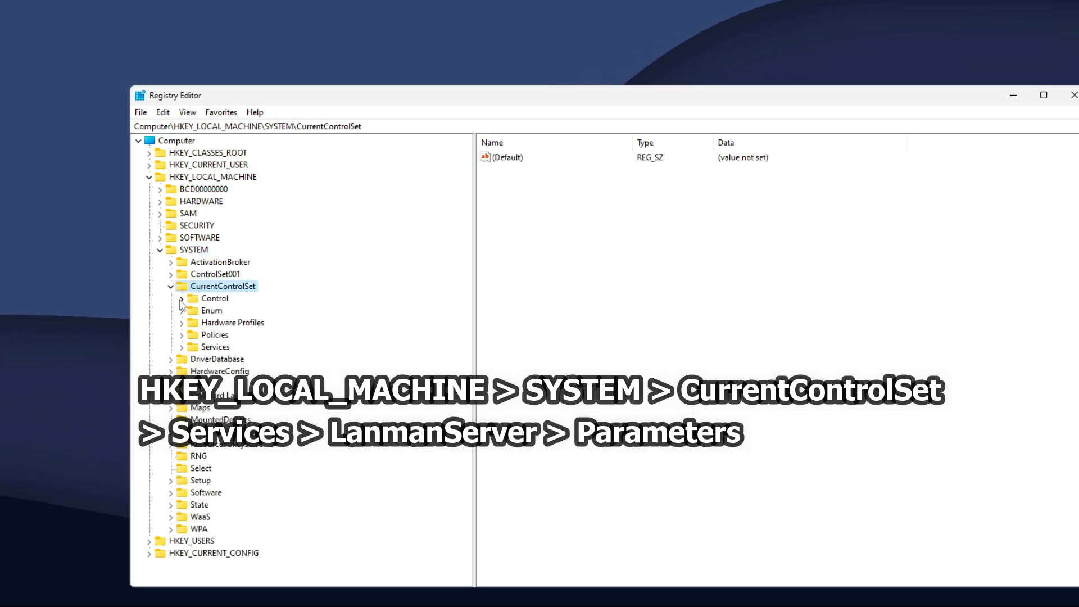
pyautogui.click(195, 347)
pyautogui.click(181, 347)
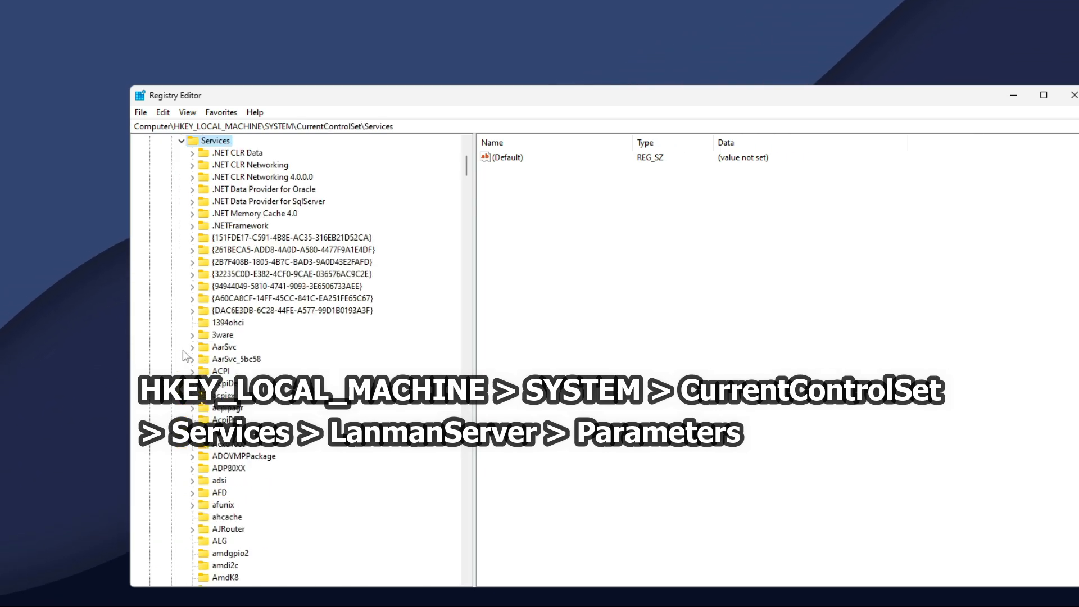
# Find the LanmanServer key under Services and open its Parameters subkey
pyautogui.click(223, 360)
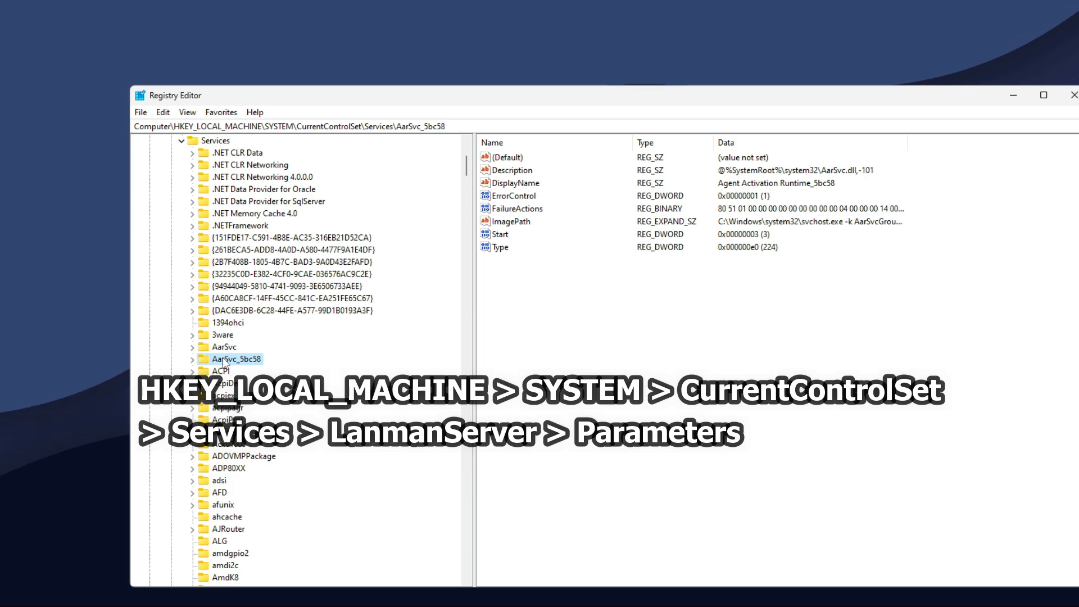
pyautogui.press('l')
pyautogui.press('s')
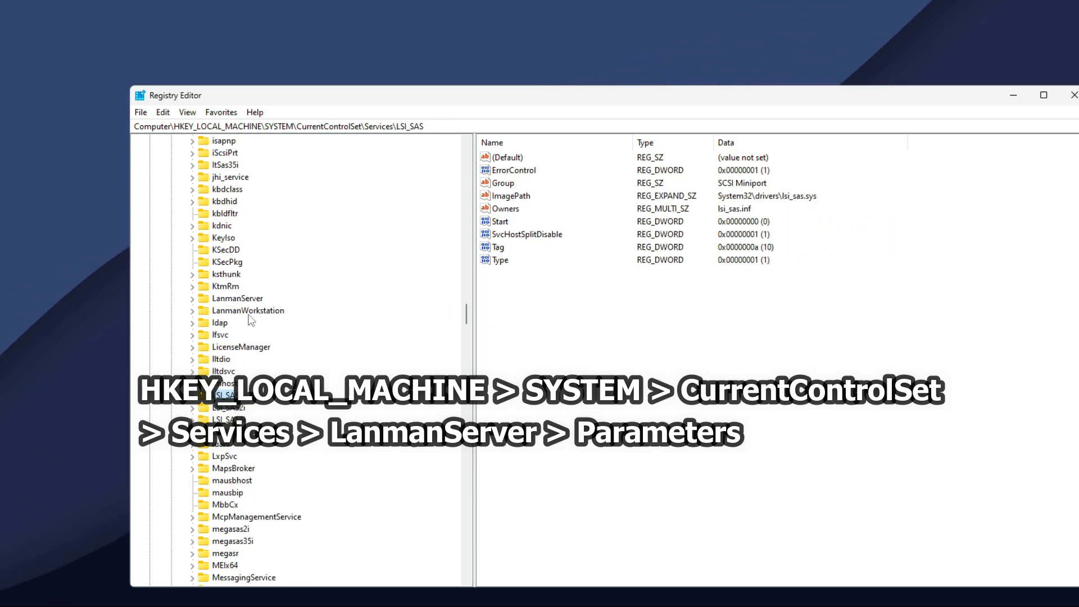
pyautogui.click(236, 299)
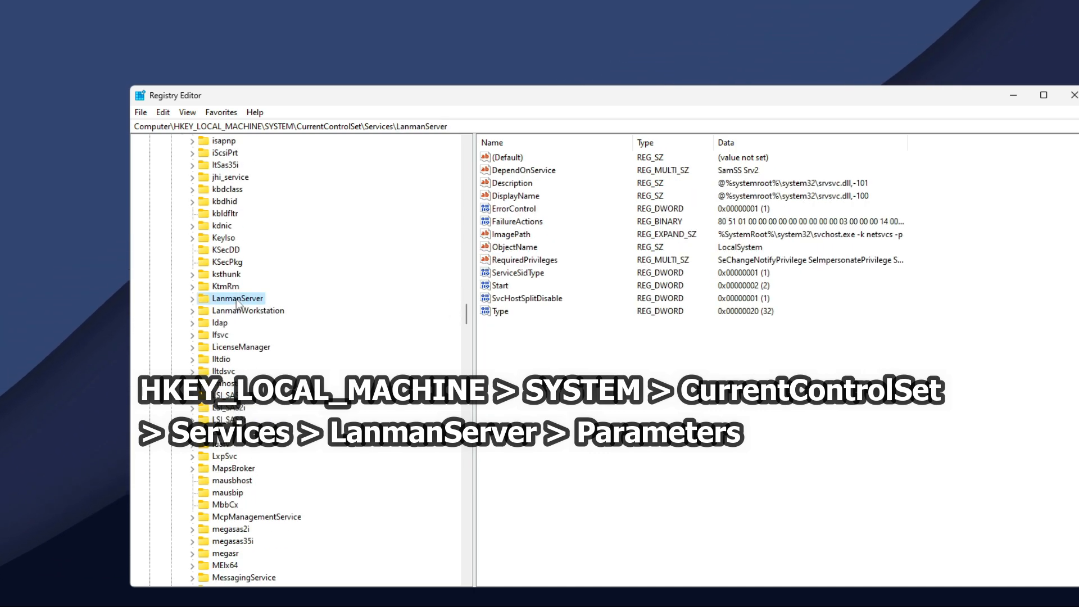
pyautogui.click(192, 300)
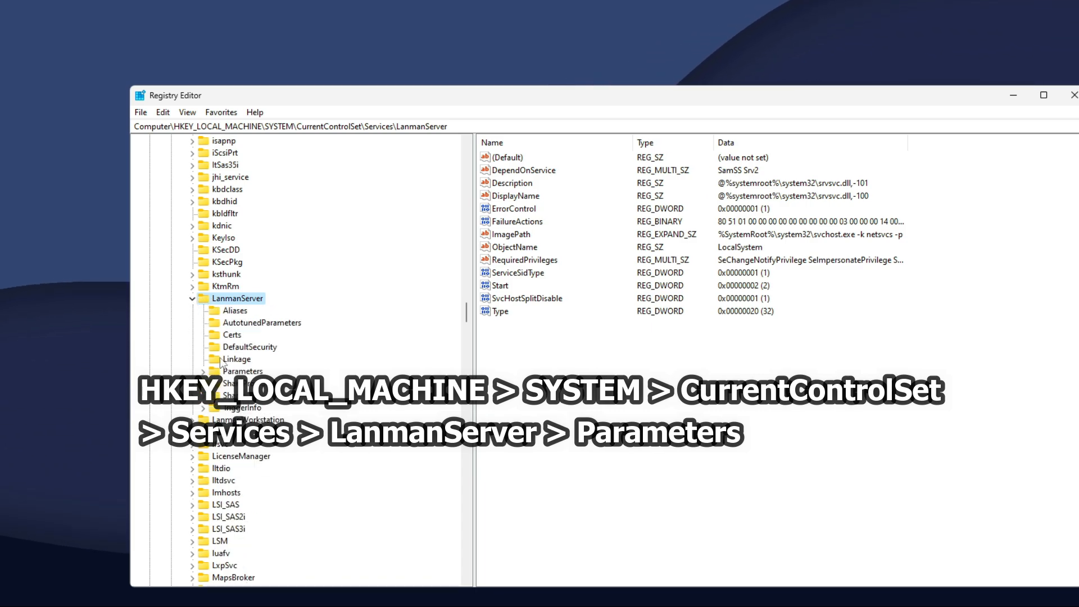
pyautogui.click(236, 371)
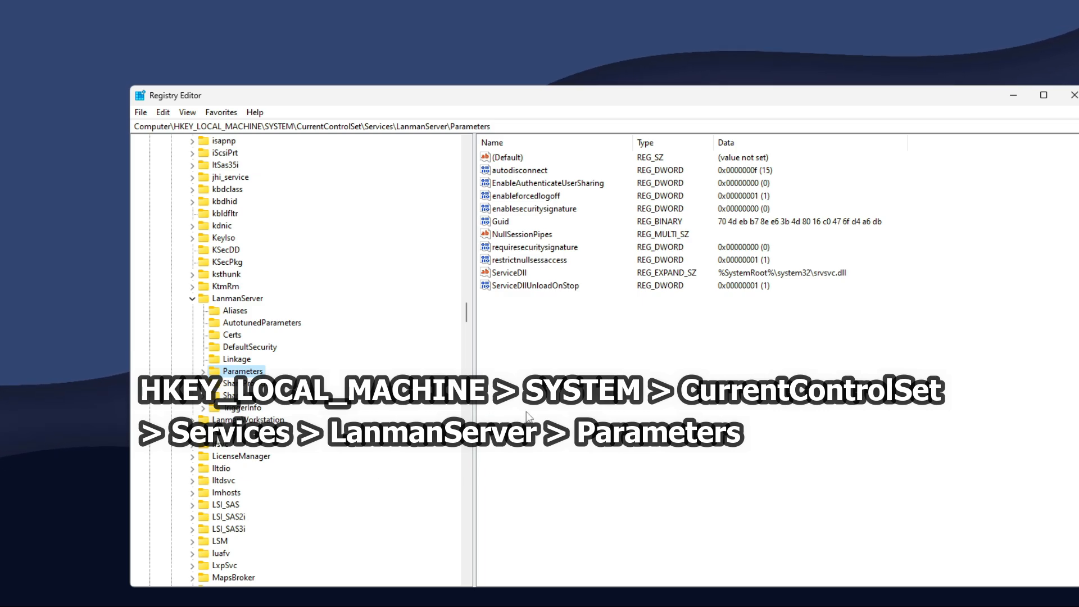
# Add a DWORD (32-bit) value named IRPStackSize to the LanmanServer Parameters key
pyautogui.rightClick(512, 320)
pyautogui.moveTo(523, 324)
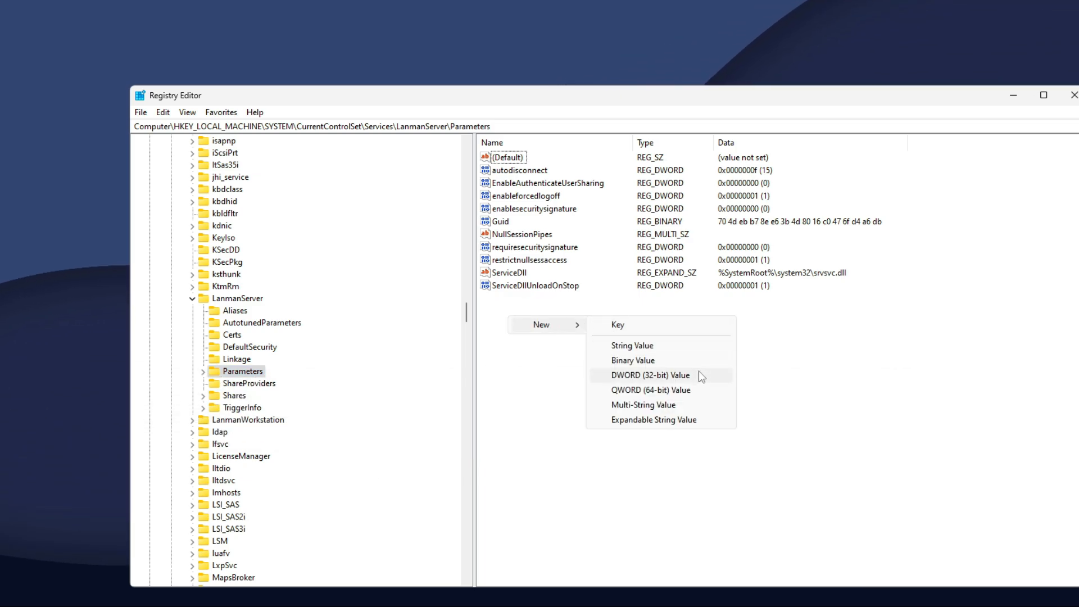
pyautogui.click(618, 375)
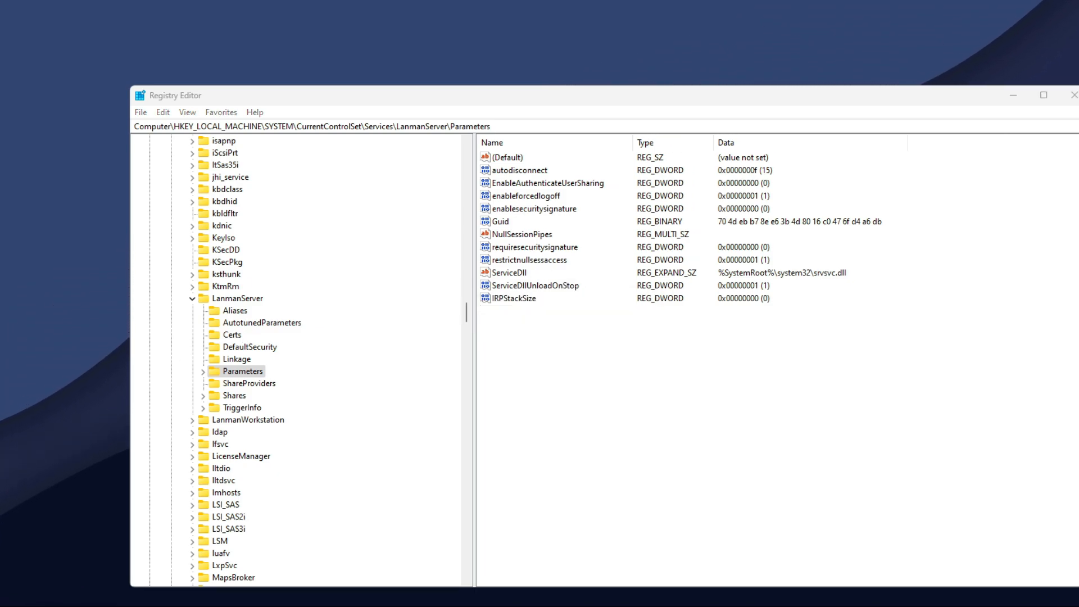
# Try to rename the new LanmanServer Parameters entry using the same name, IRPStackSize
pyautogui.rightClick(528, 298)
pyautogui.click(564, 354)
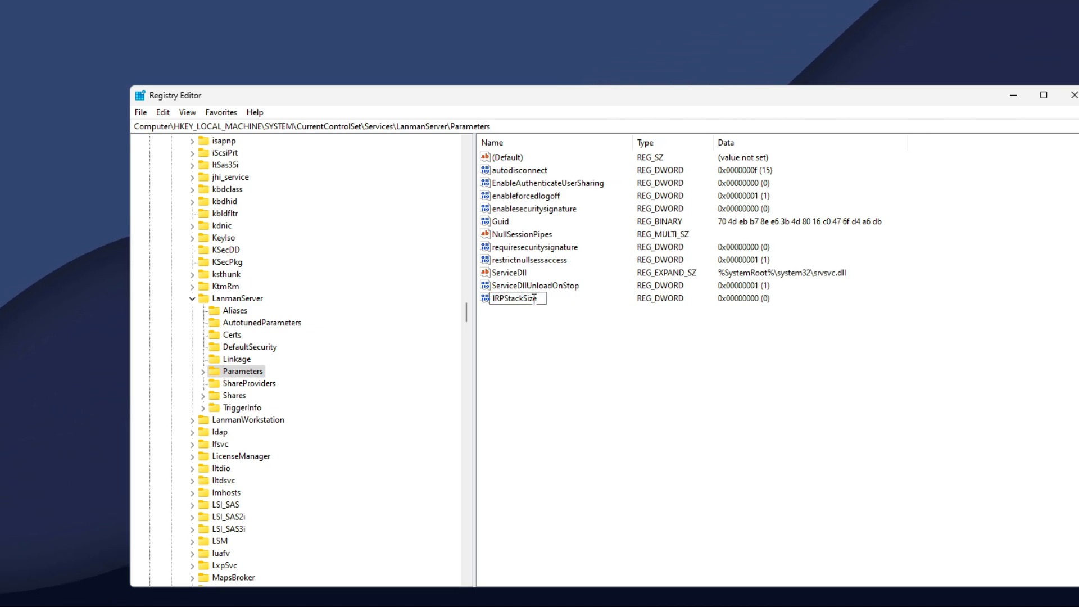
pyautogui.press('Return')
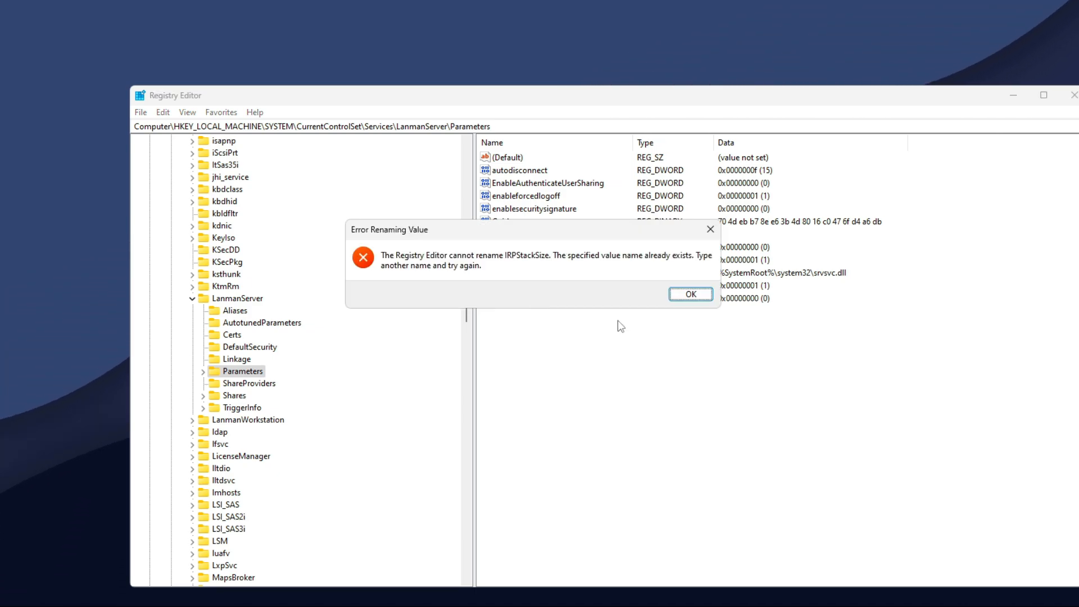
pyautogui.click(703, 298)
# Set the IRPStackSize value to 32 in decimal base and close the Registry Editor
pyautogui.rightClick(523, 300)
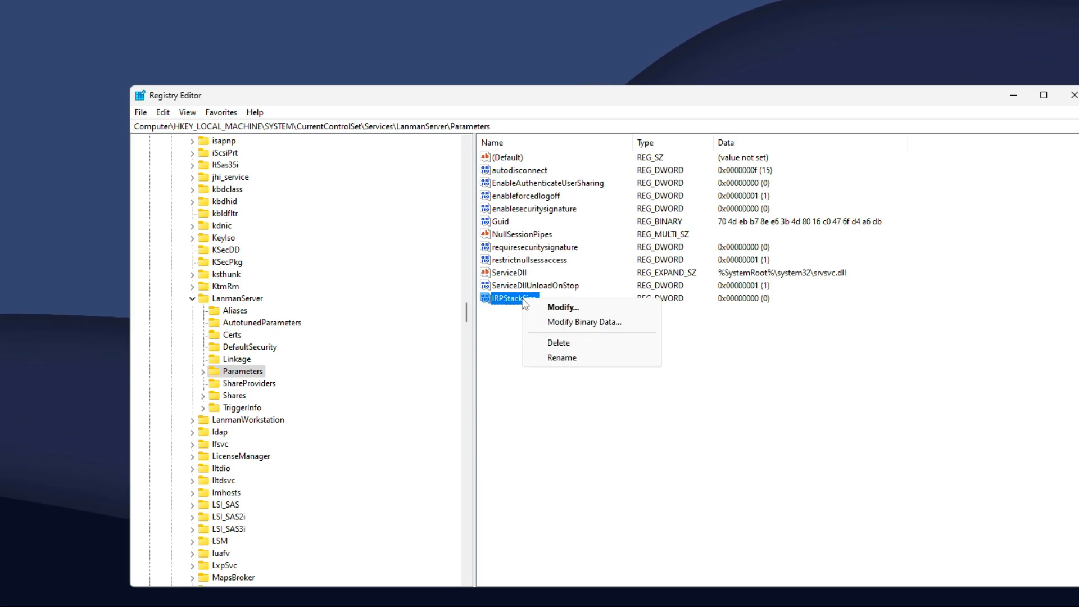
pyautogui.click(563, 307)
pyautogui.moveTo(321, 150); pyautogui.dragTo(605, 226)
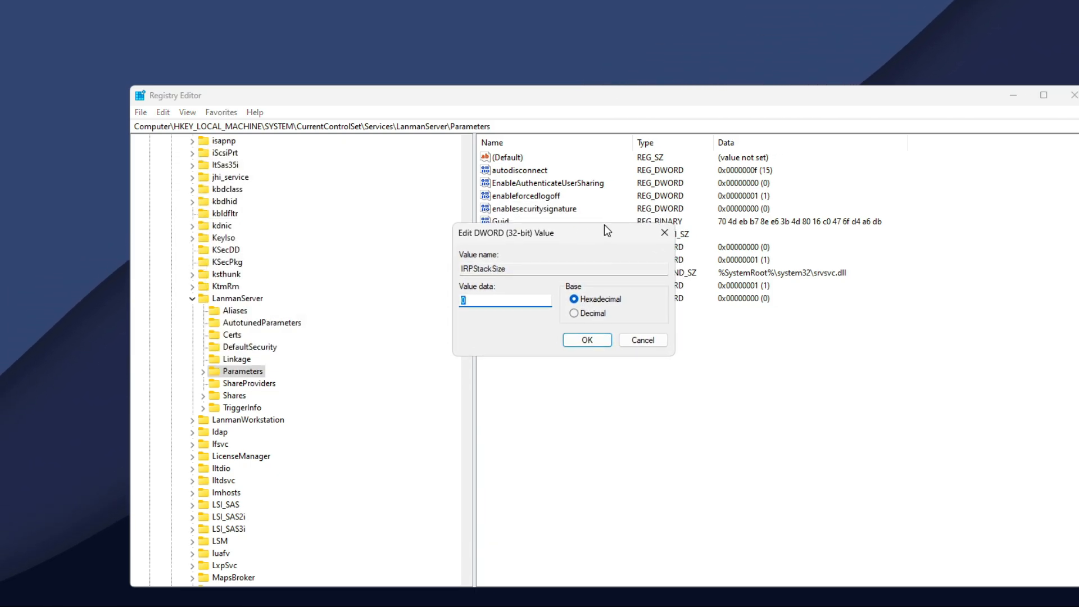
pyautogui.click(582, 313)
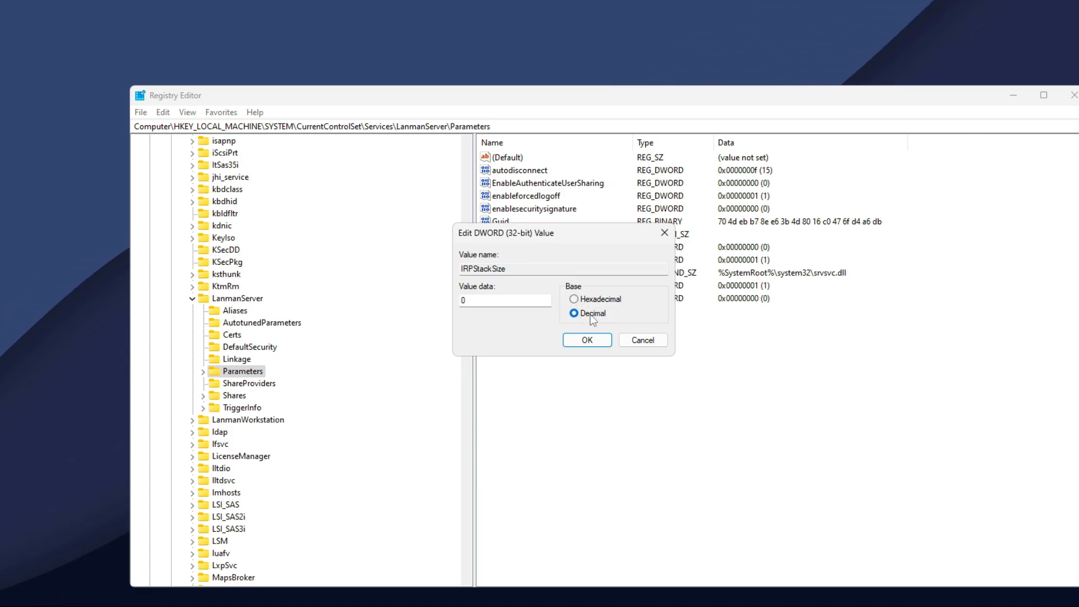
pyautogui.moveTo(494, 300); pyautogui.dragTo(452, 299)
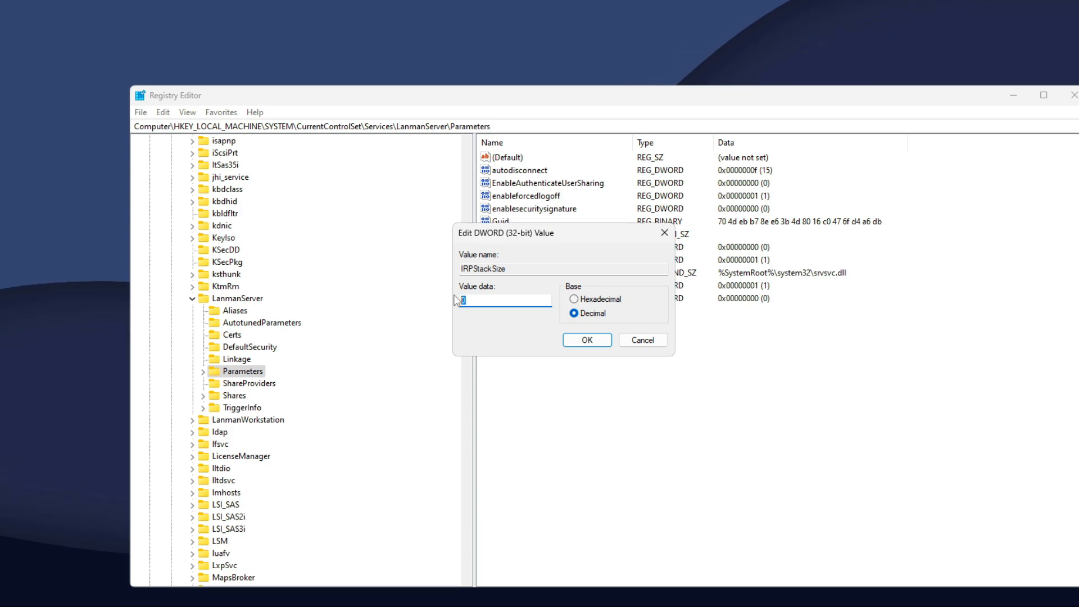
pyautogui.click(587, 342)
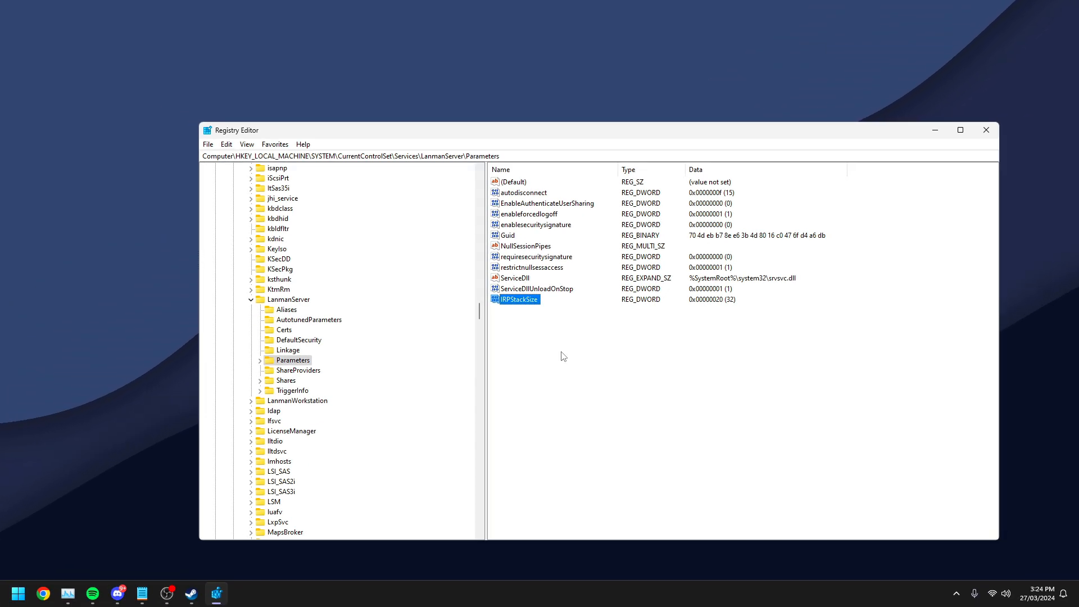
pyautogui.click(980, 135)
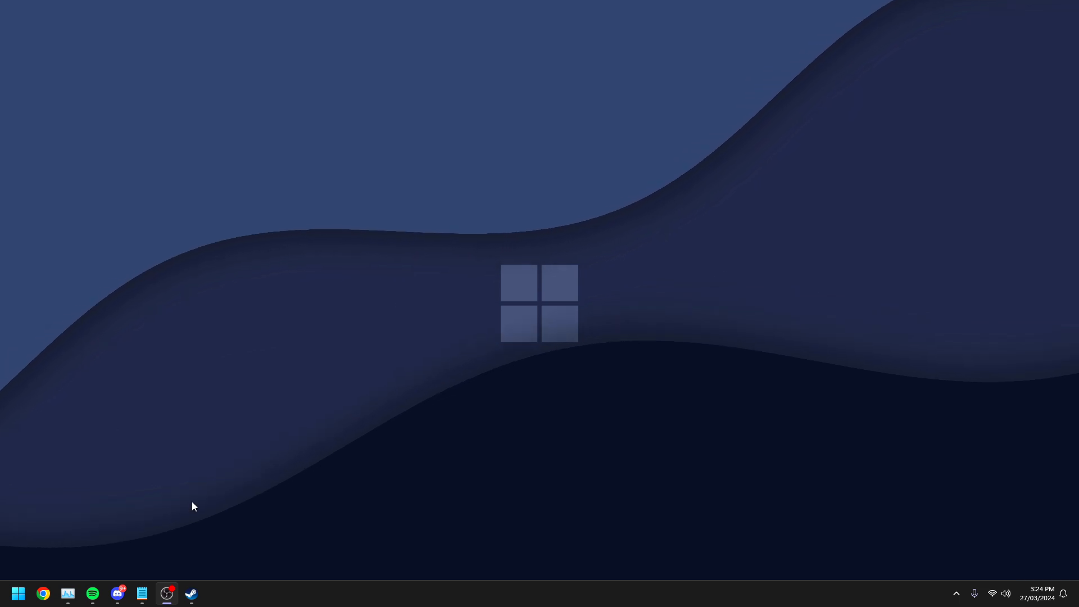
# Bring up the computer's Restart power option and dismiss it without restarting
pyautogui.click(18, 593)
pyautogui.click(326, 555)
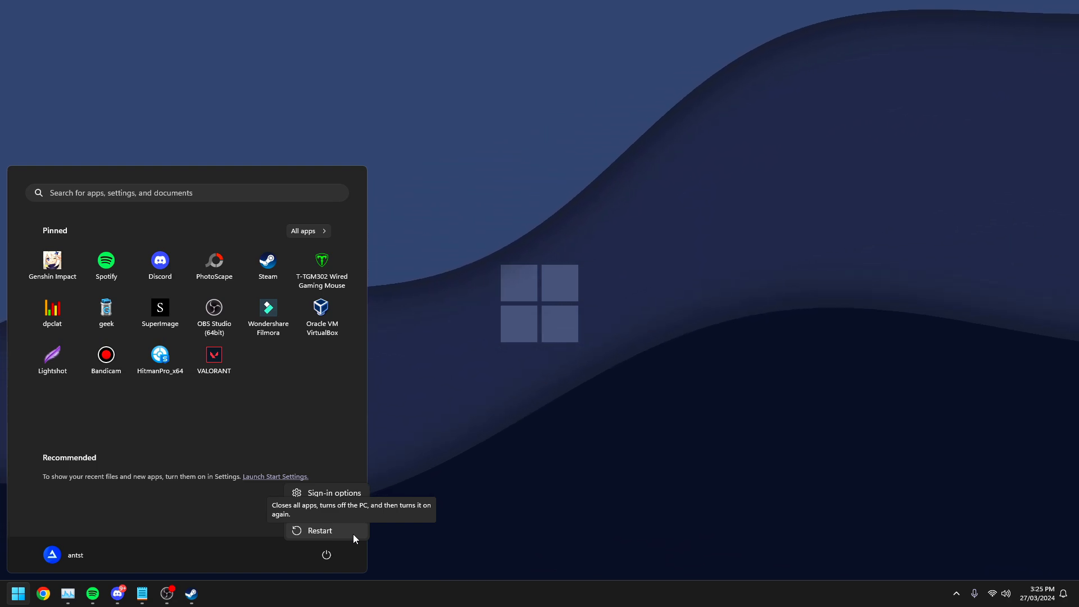
pyautogui.click(549, 360)
pyautogui.click(549, 362)
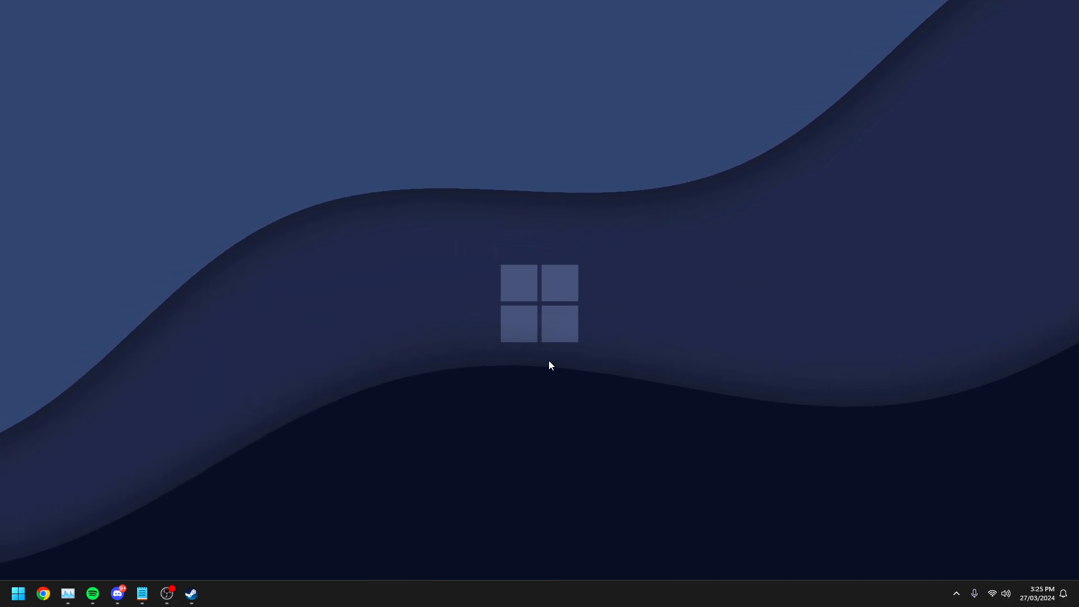